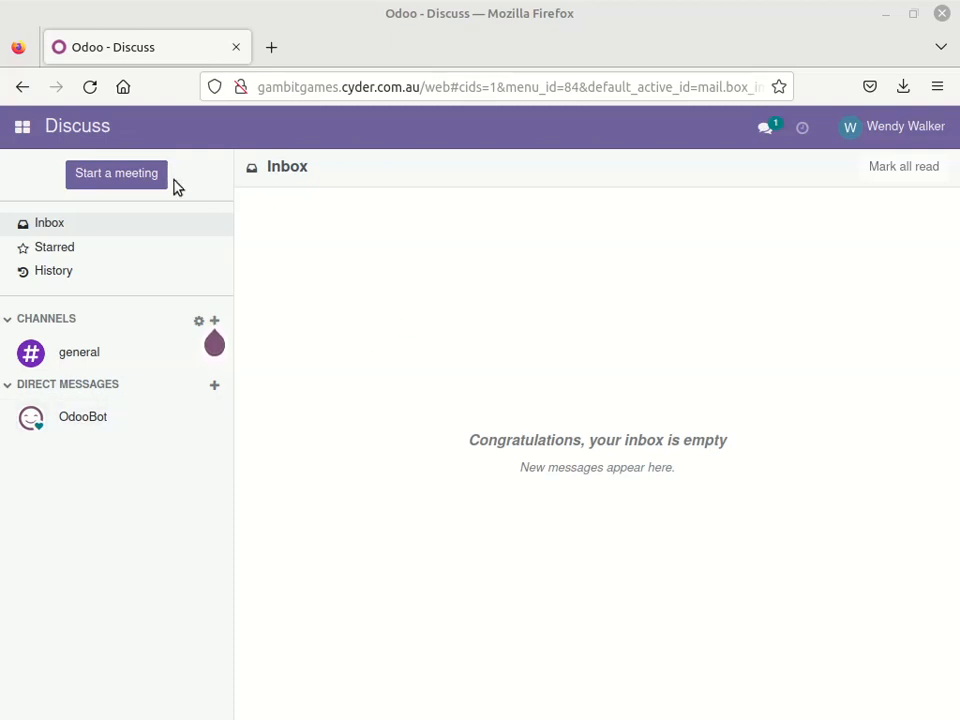
Open the Inventory app's settings page and look over its configuration options
left_click(23, 126)
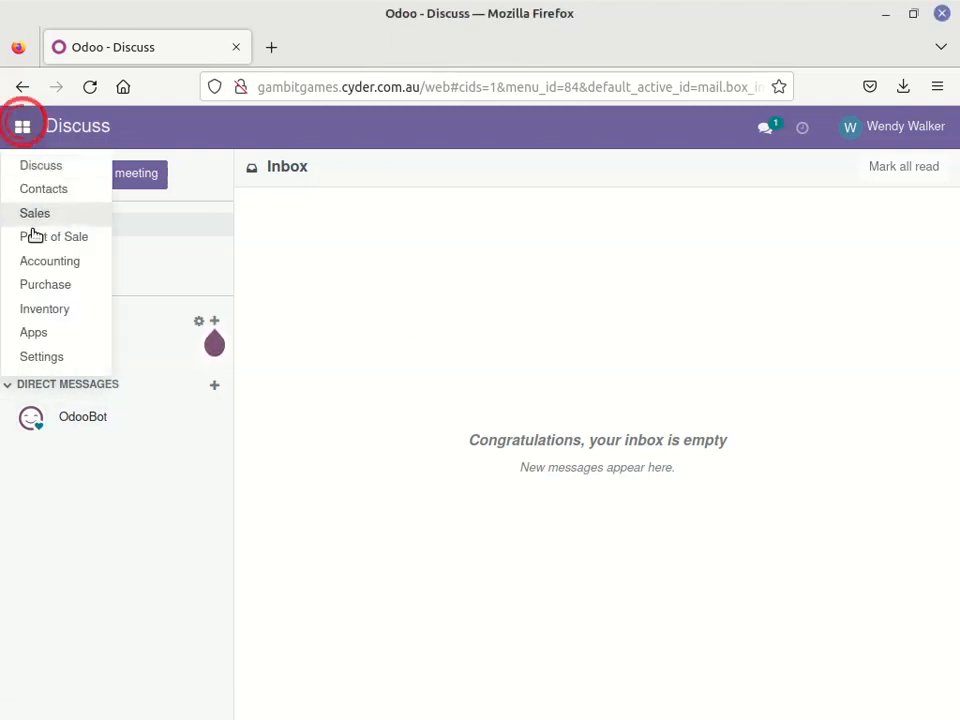
left_click(33, 311)
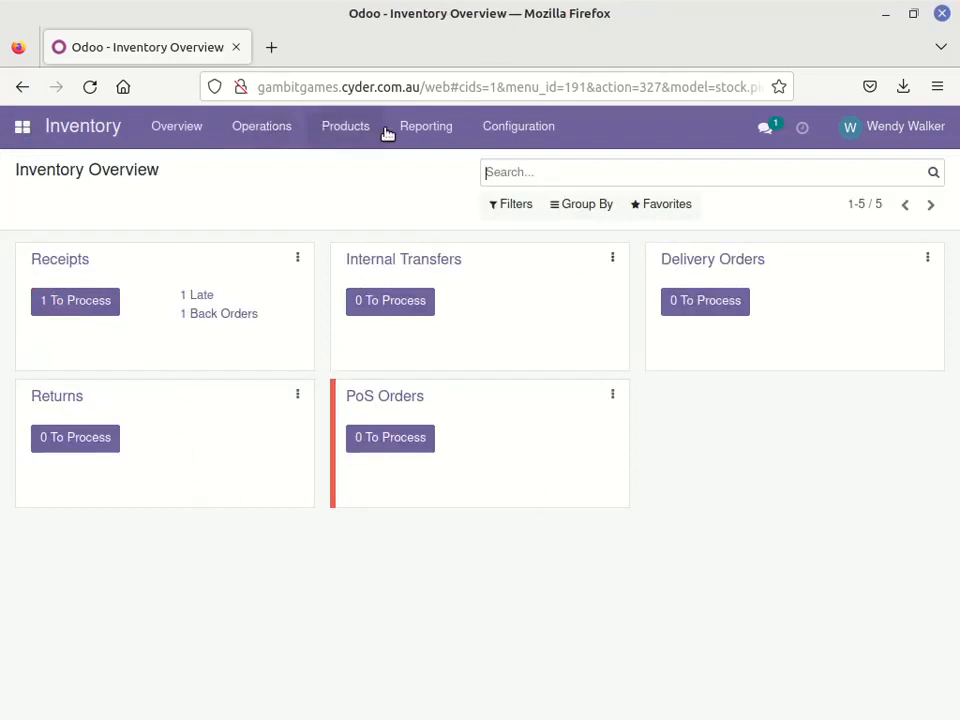
left_click(521, 128)
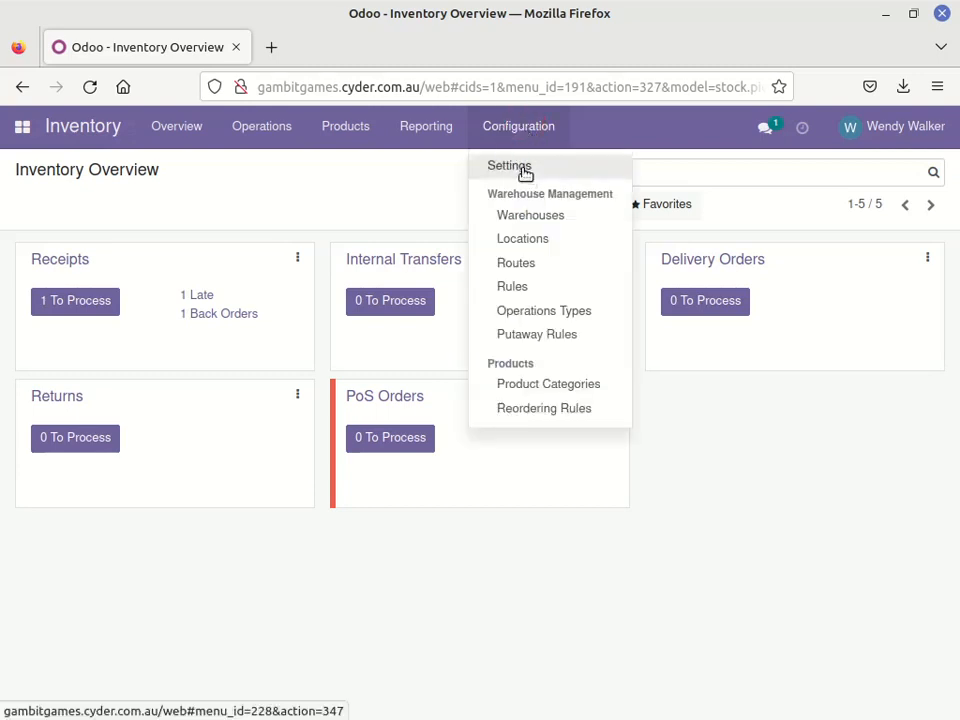
left_click(523, 168)
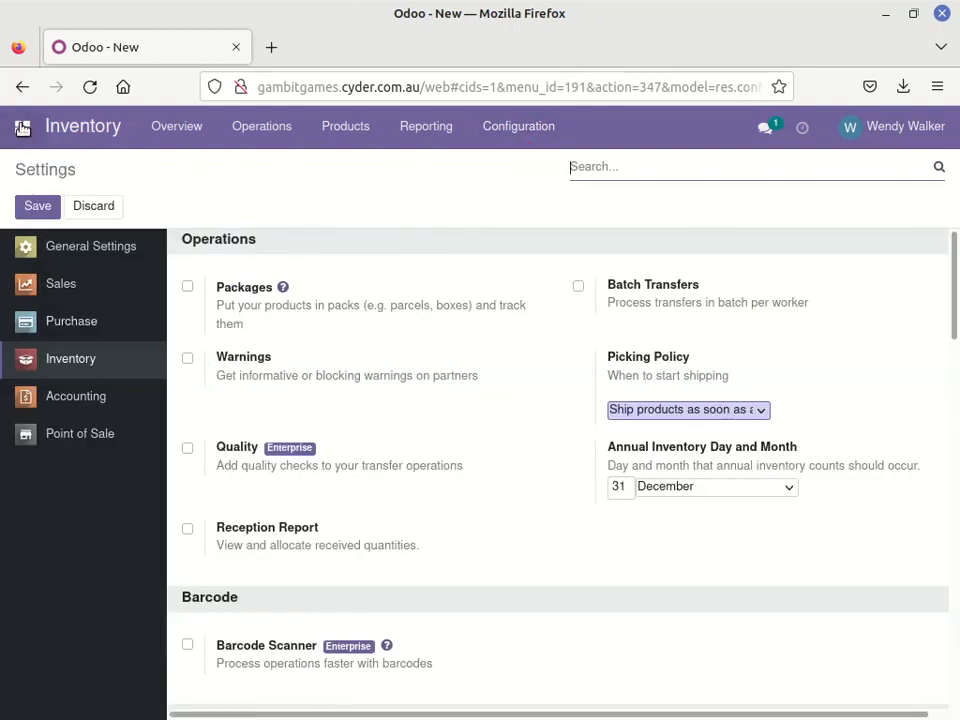
left_click(22, 127)
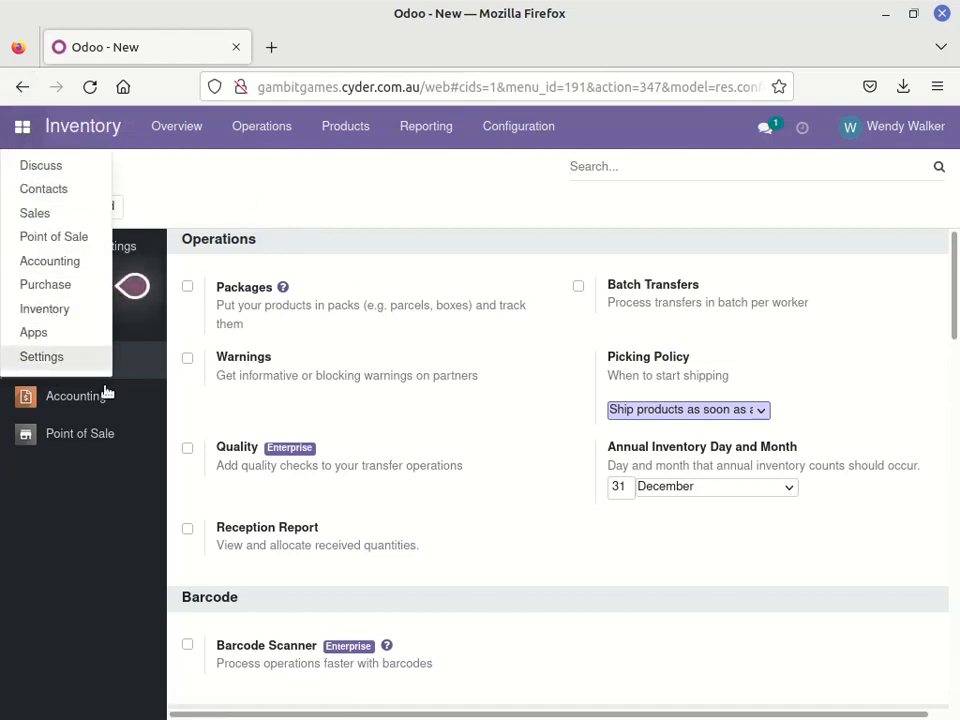
left_click(483, 221)
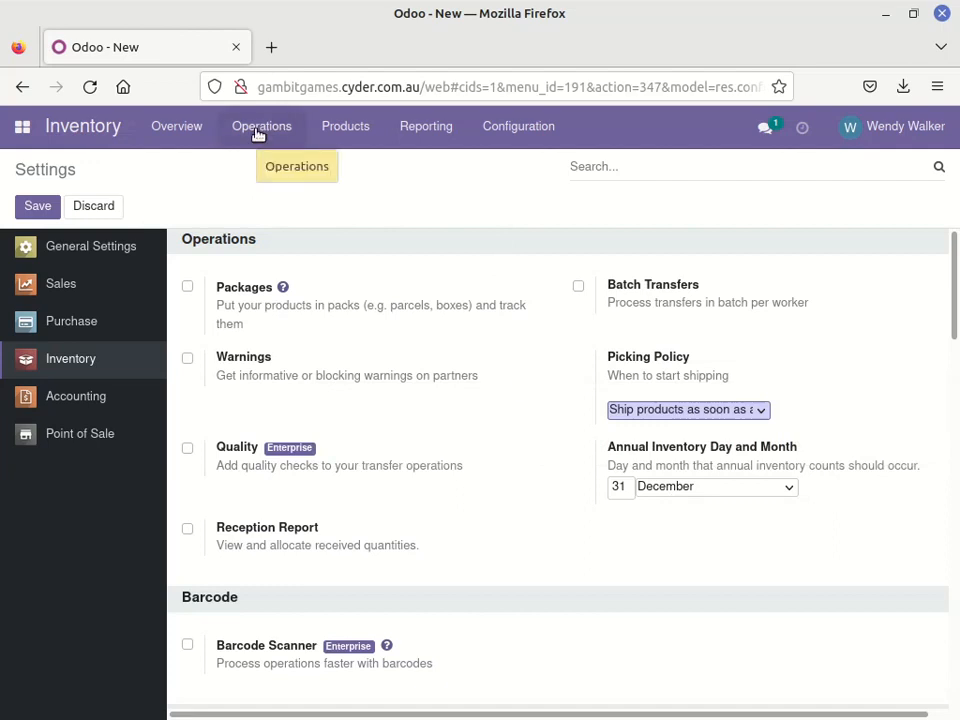
View the Inventory Report and expand the 7 Wonders Duel group to show its stock by location
left_click(258, 132)
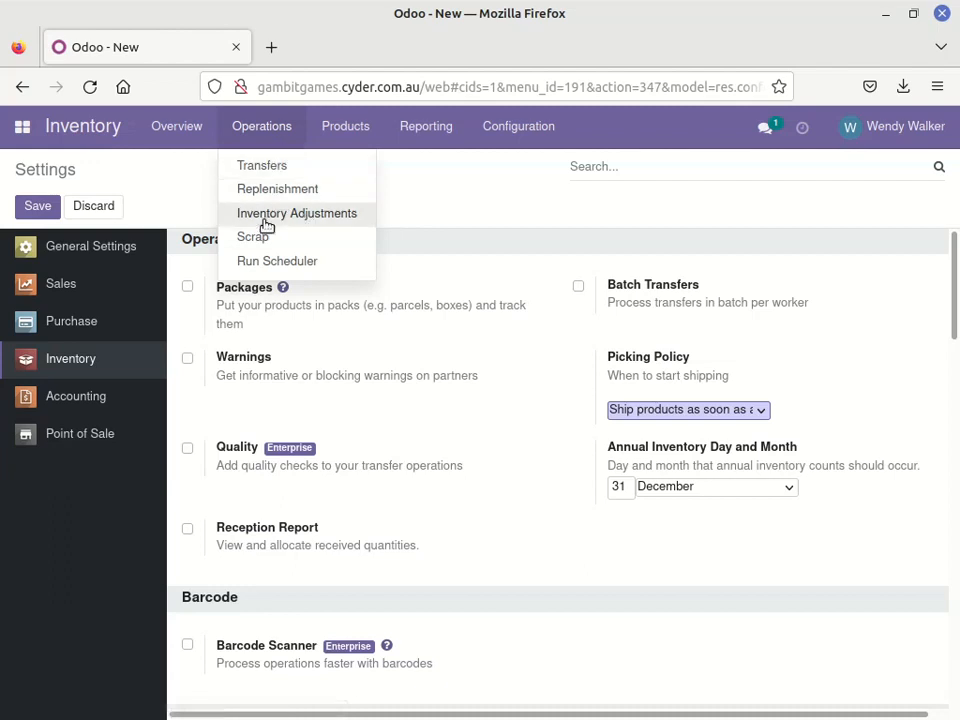
mouse_move(426, 128)
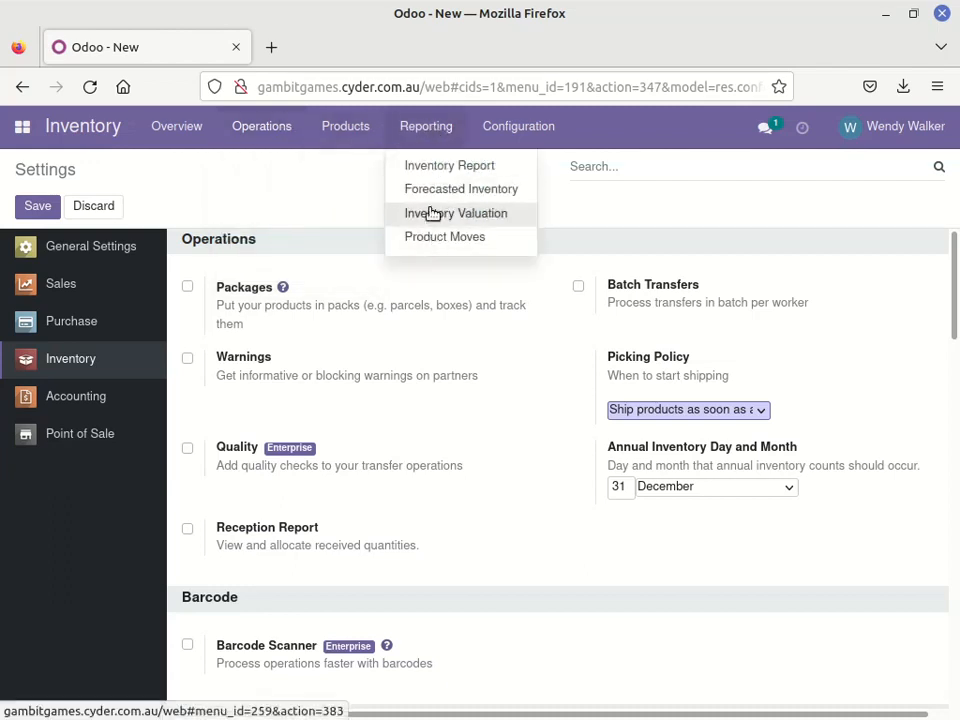
left_click(423, 168)
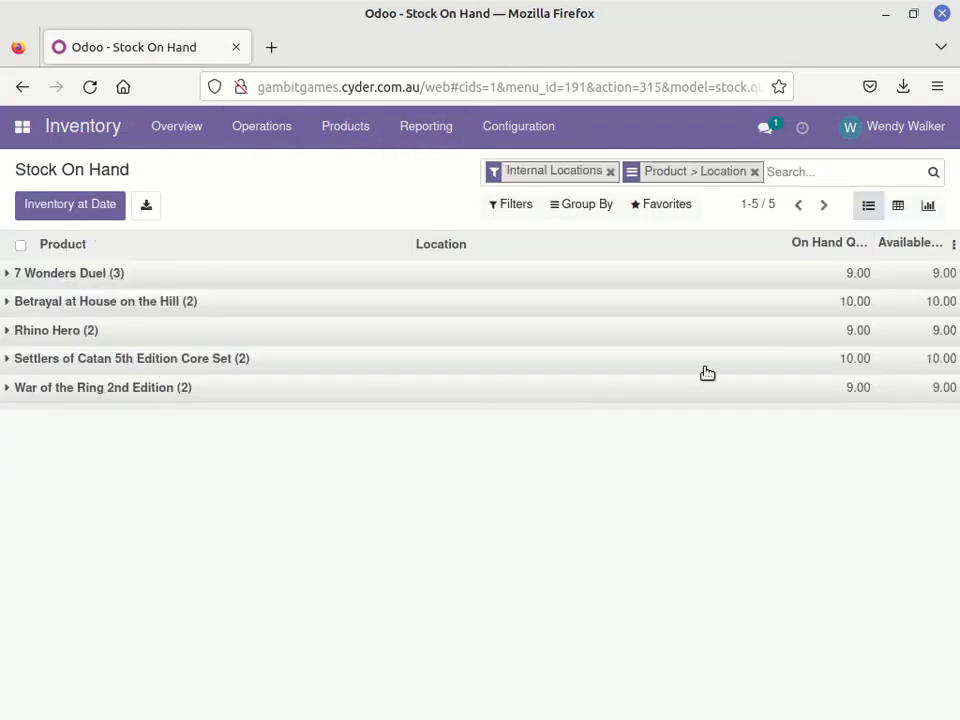
left_click(8, 274)
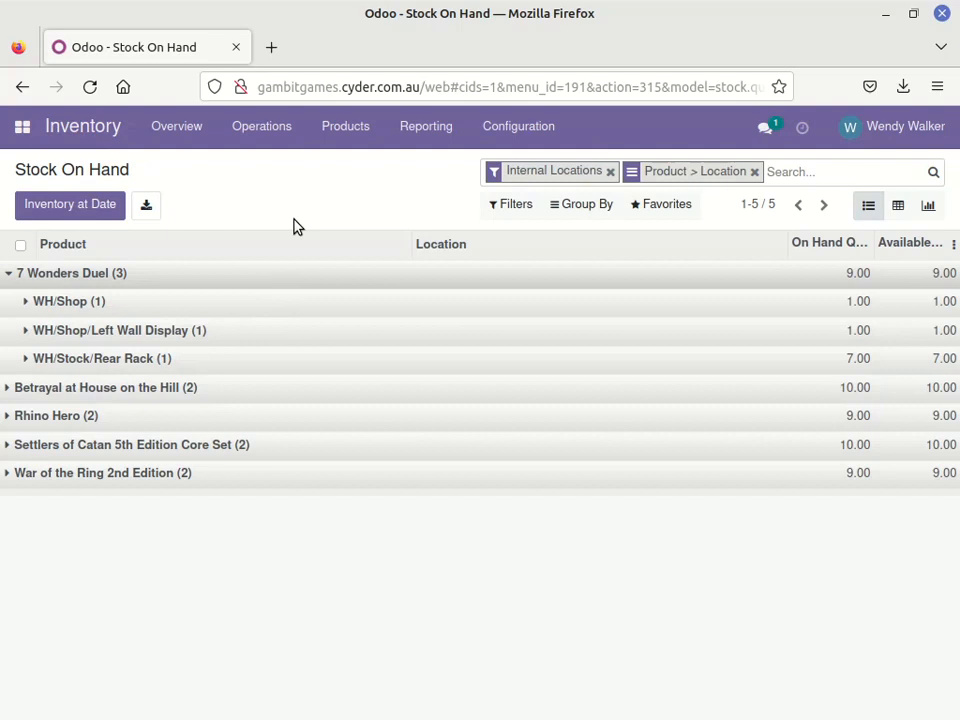
View the Forecasted Inventory report, hiding and showing again the Betrayal at House on the Hill series
left_click(426, 140)
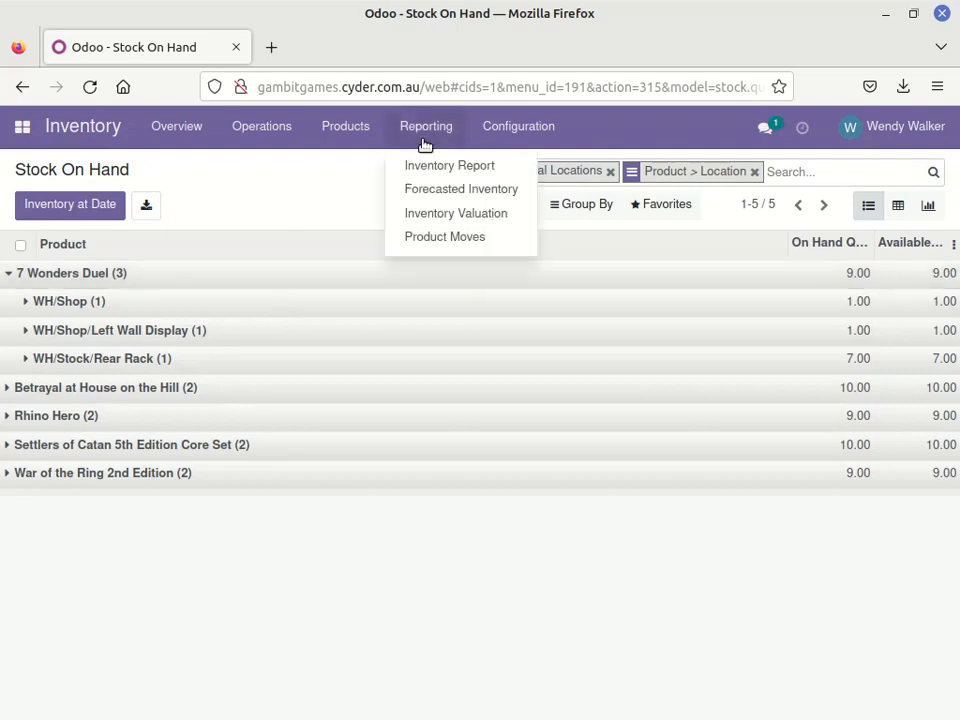
left_click(410, 192)
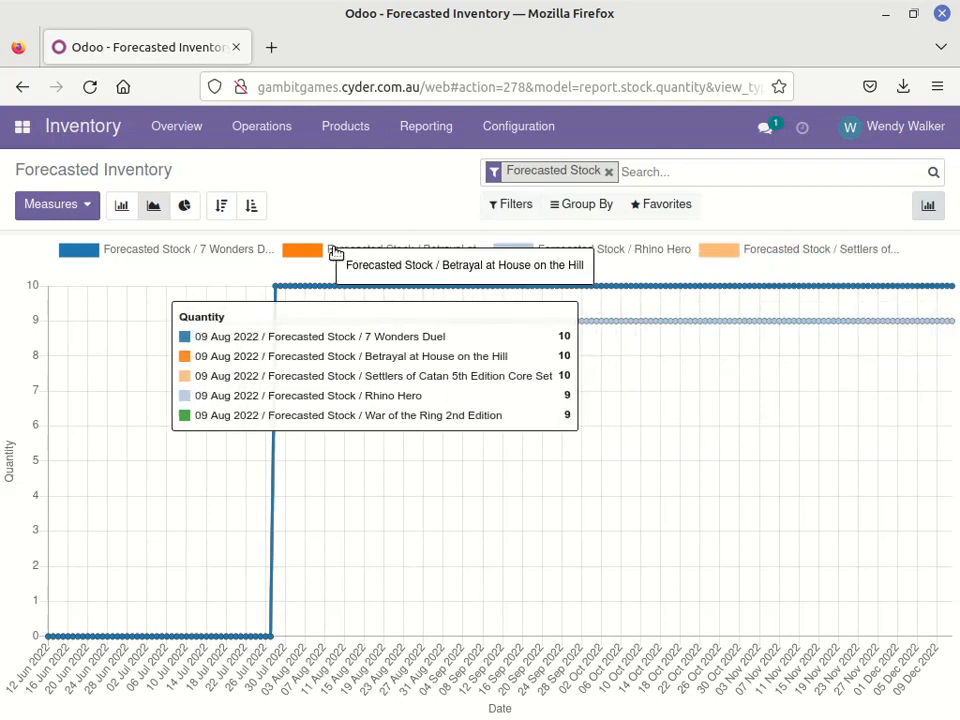
left_click(340, 251)
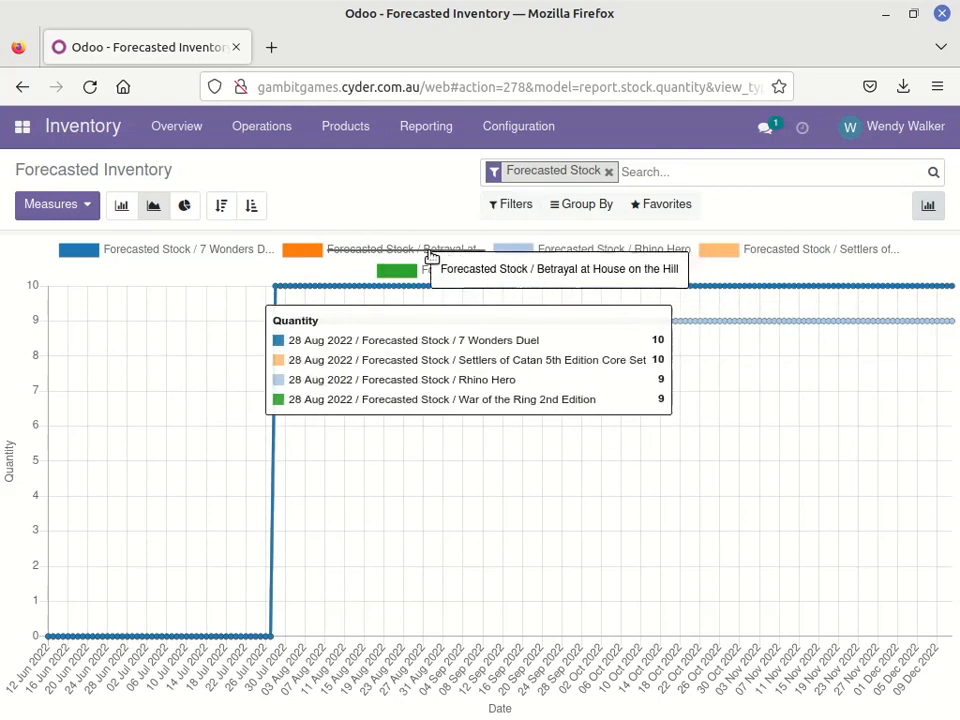
left_click(364, 252)
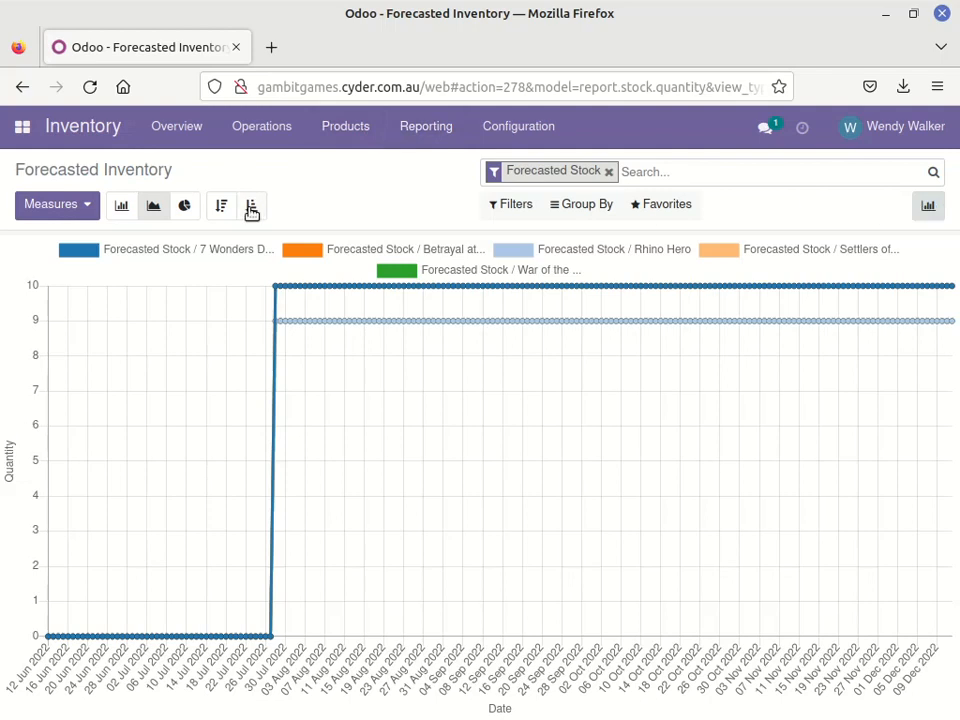
View the forecast as pie and bar charts, and switch the pie chart's measure to Count and back to Quantity
left_click(186, 208)
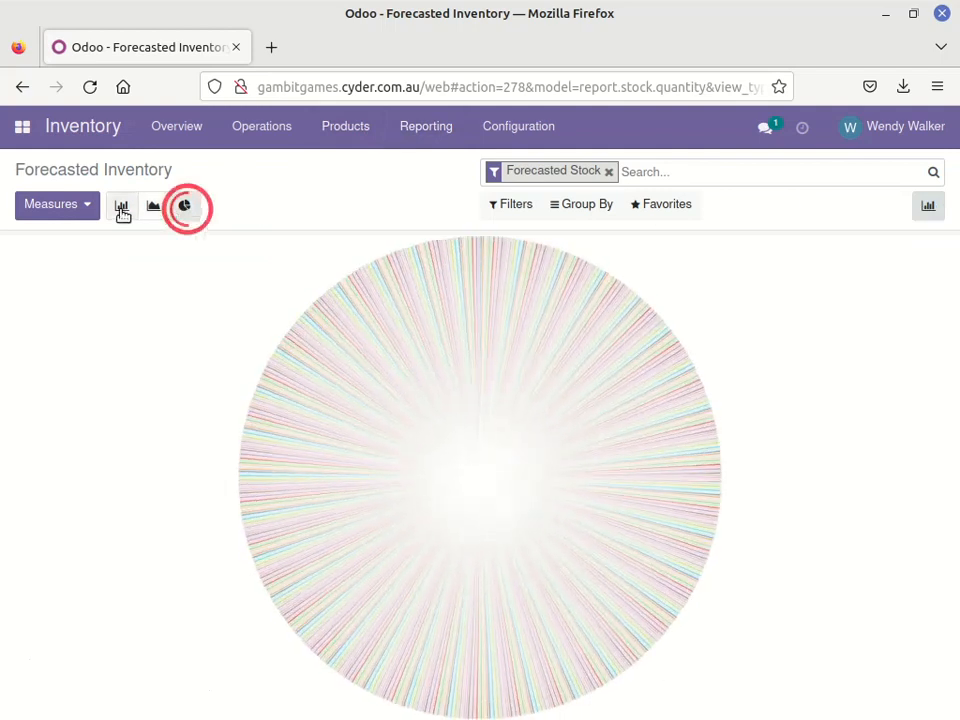
left_click(122, 211)
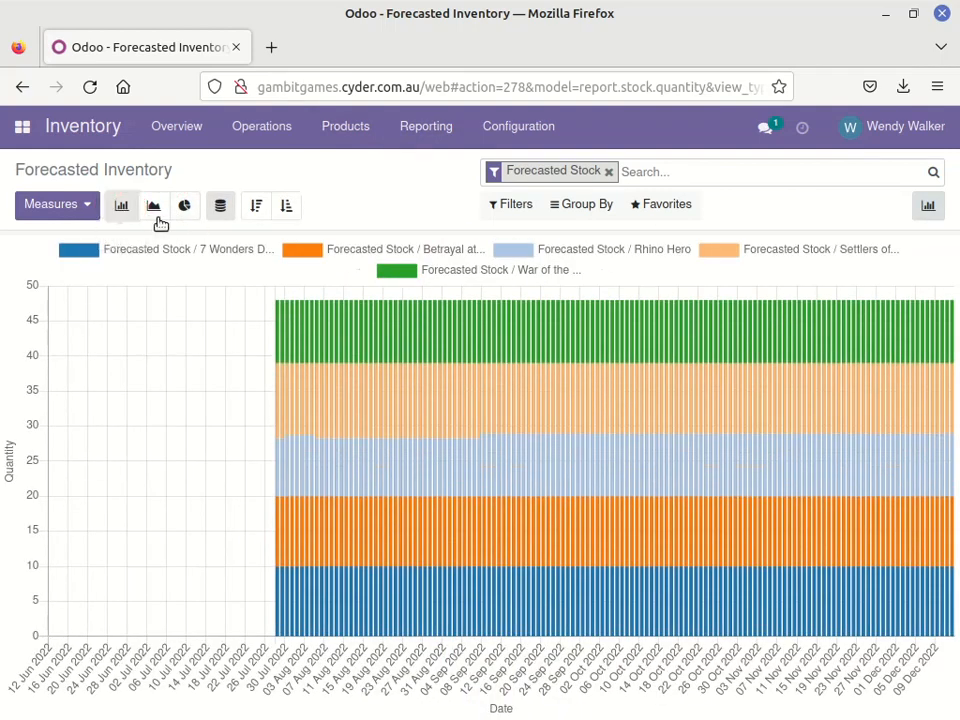
left_click(184, 208)
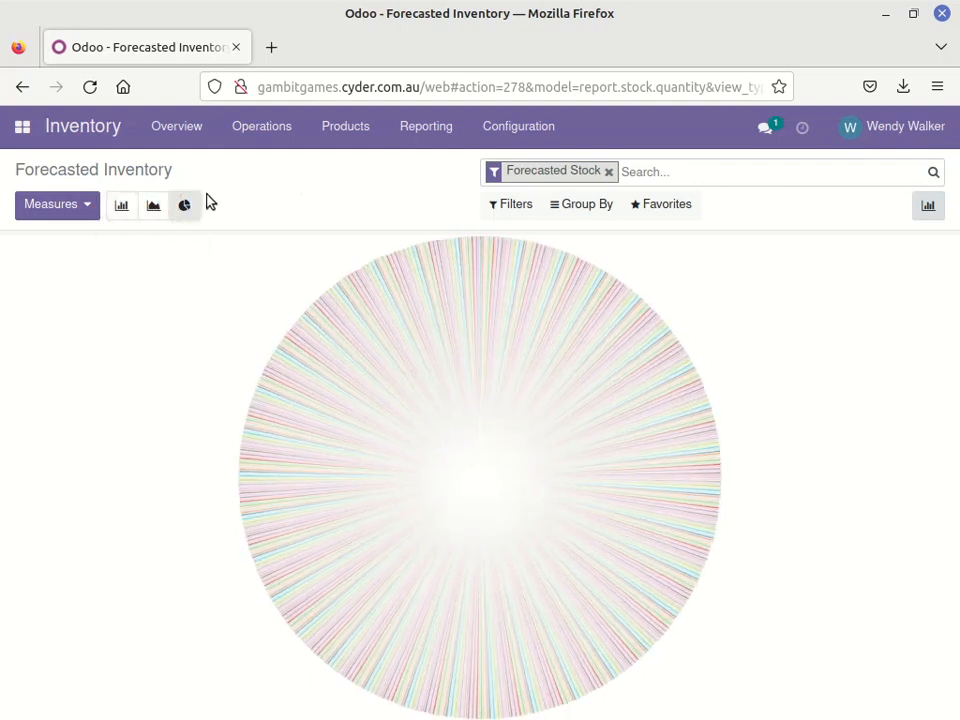
left_click(88, 205)
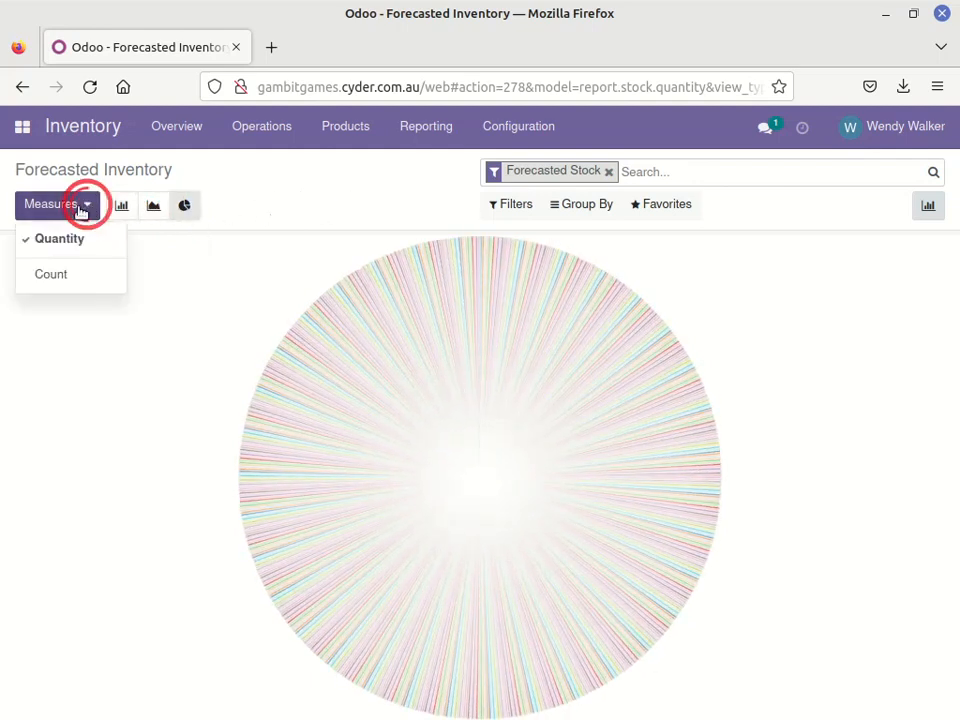
left_click(51, 276)
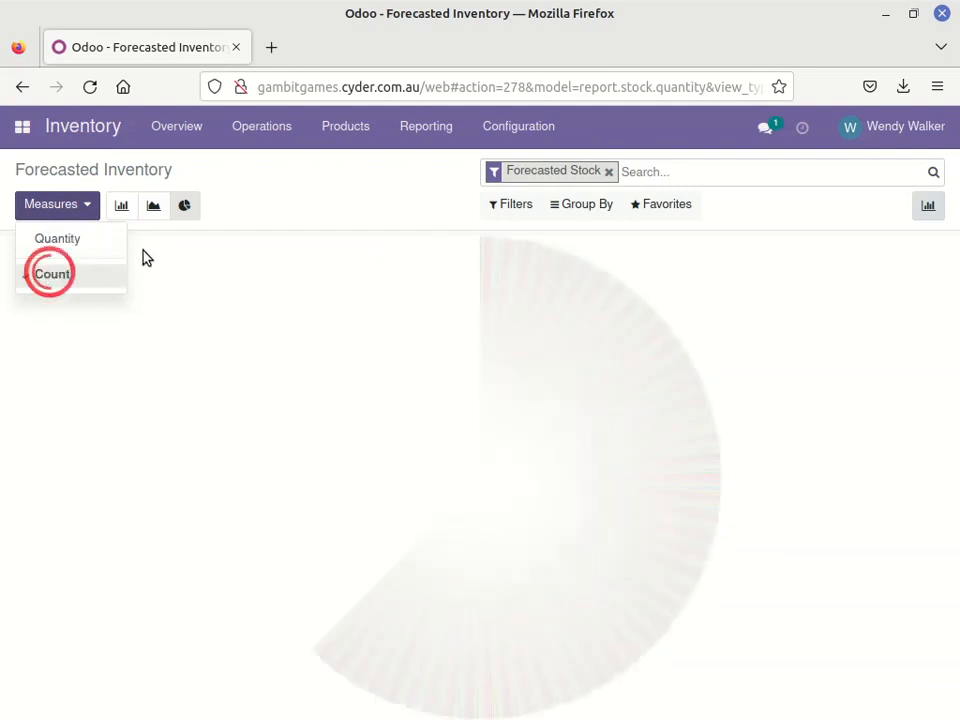
left_click(45, 243)
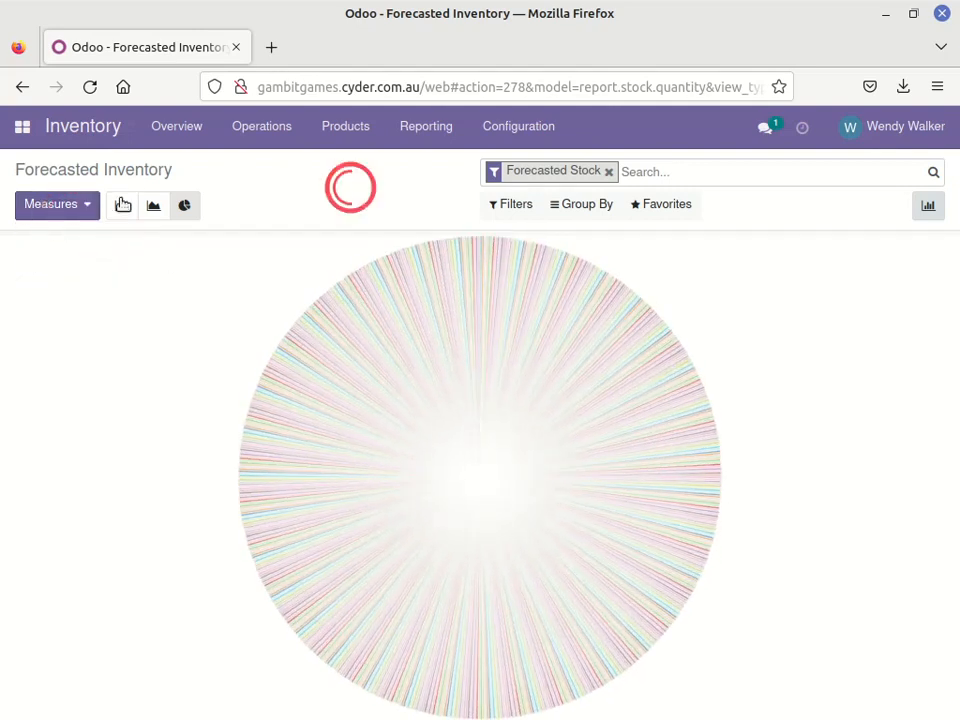
View the Inventory Valuation report and its Inventory at Date option, leaving the date unapplied
left_click(427, 127)
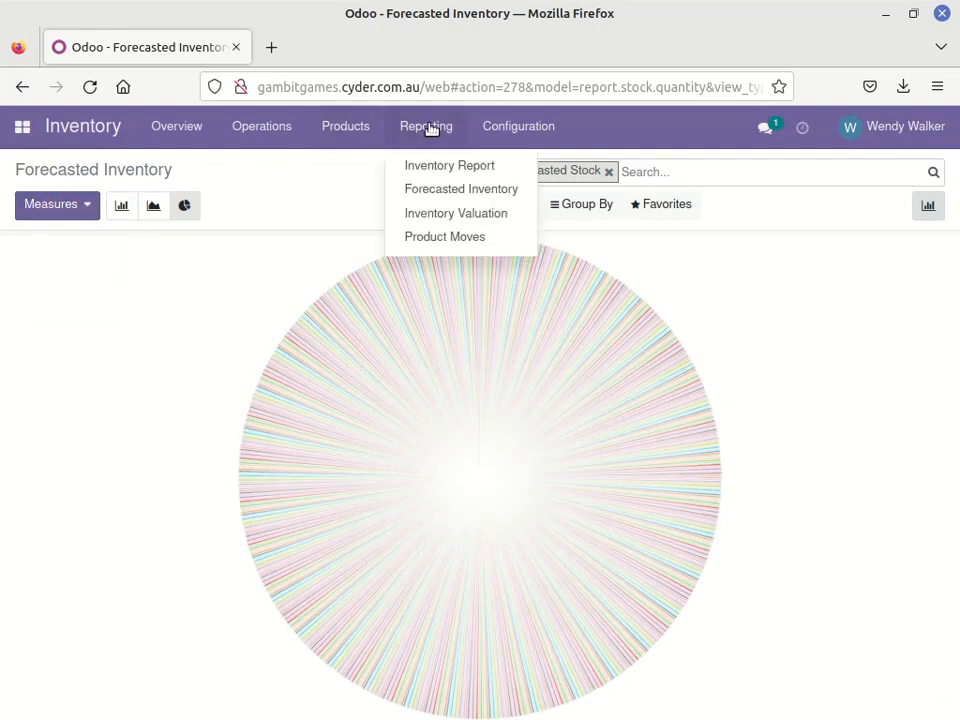
left_click(428, 219)
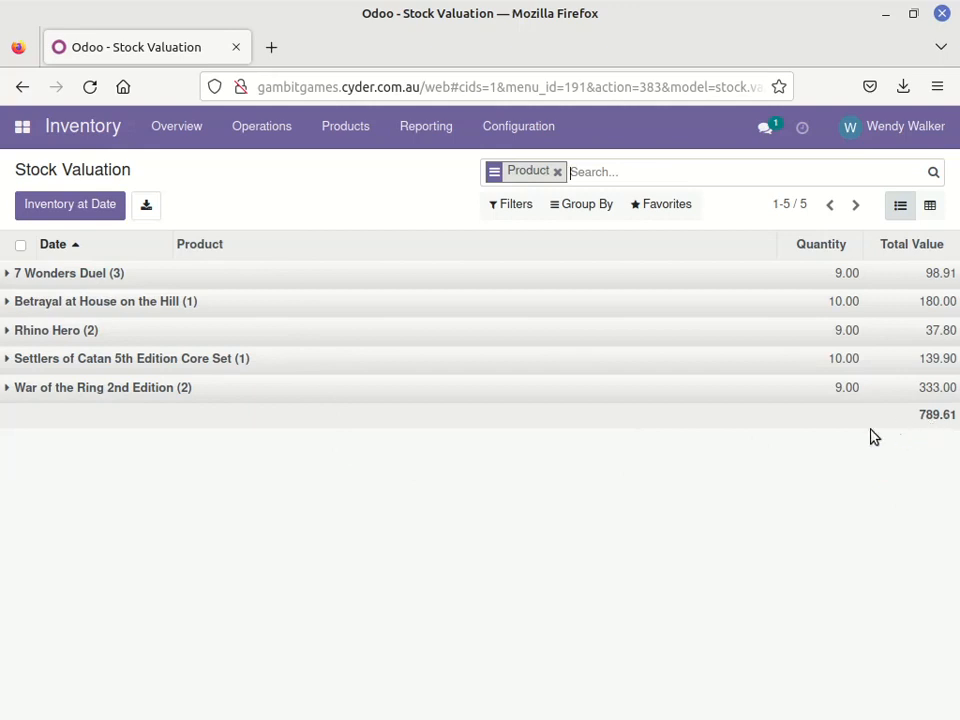
left_click(420, 126)
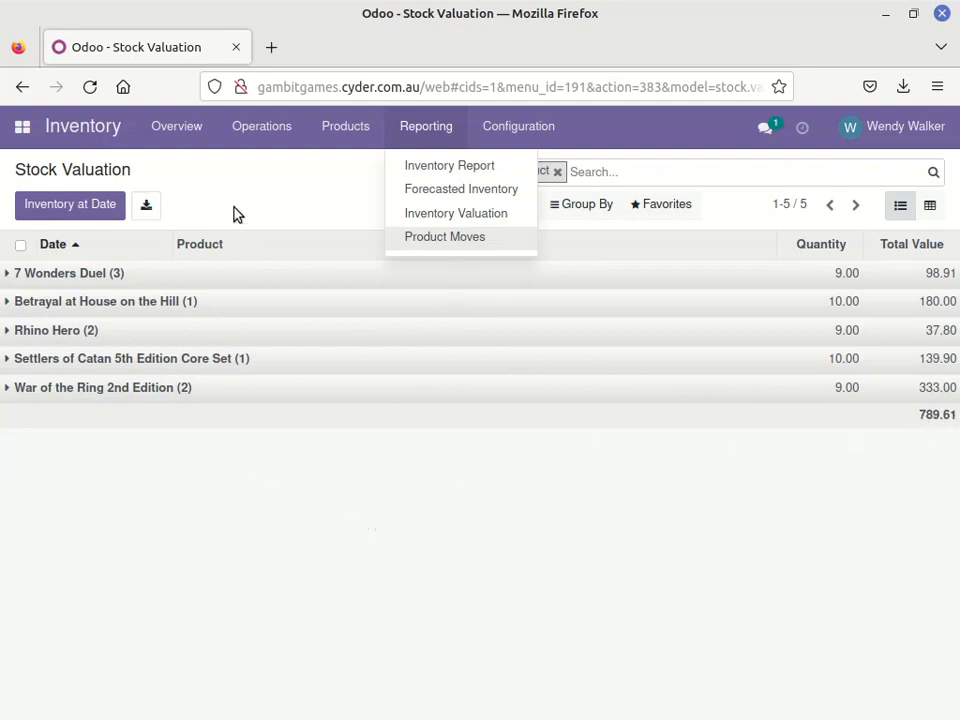
left_click(66, 214)
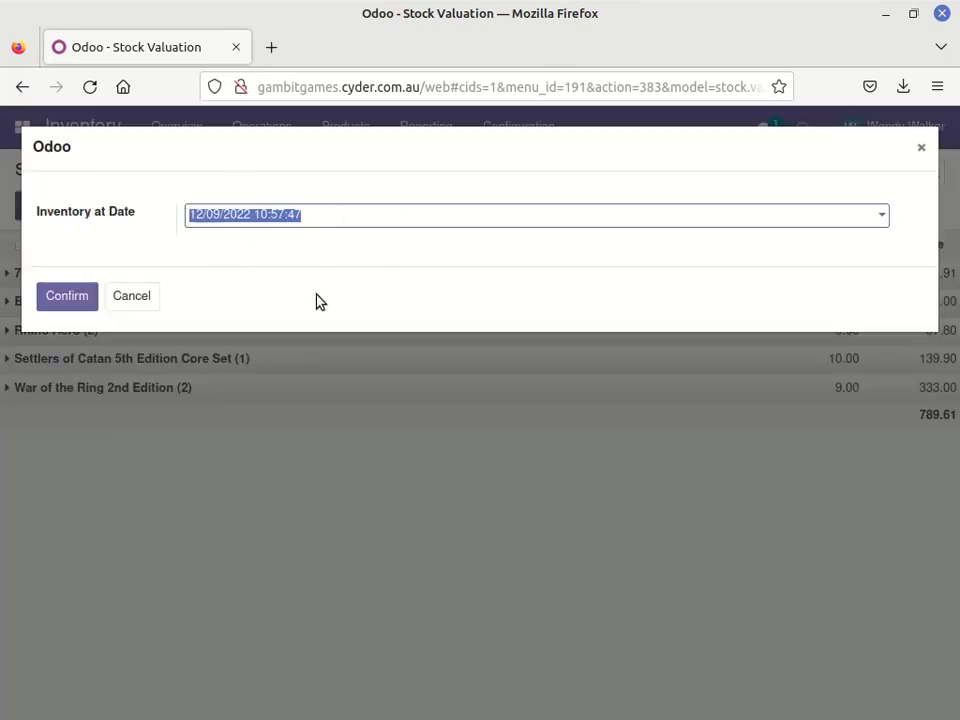
left_click(148, 300)
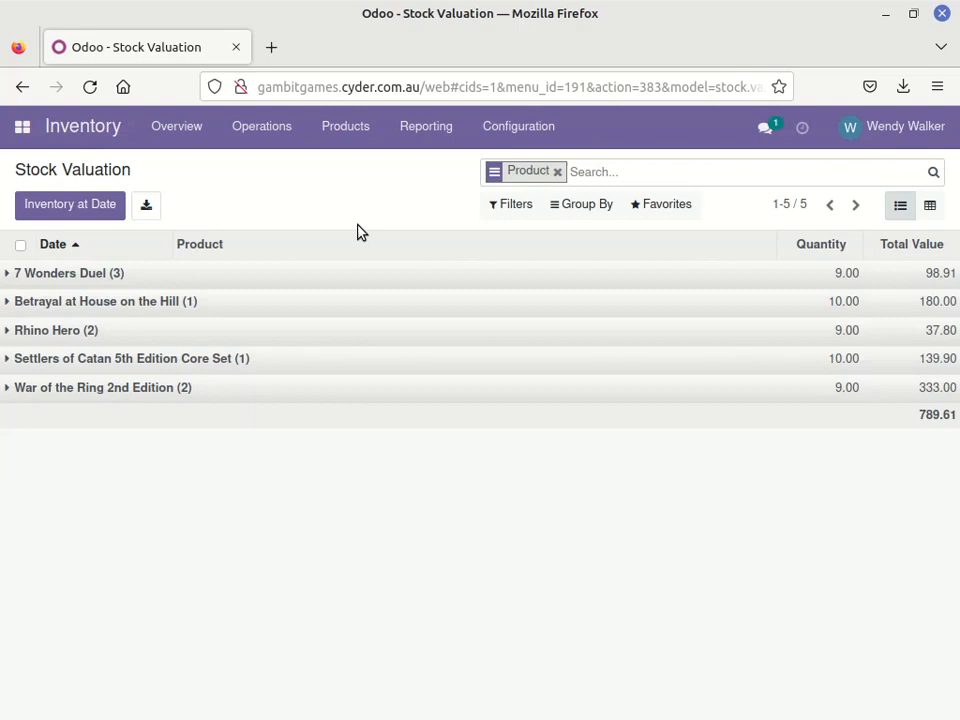
View the Product Moves report and expand the 7 Wonders Duel group to examine its stock movements
left_click(426, 126)
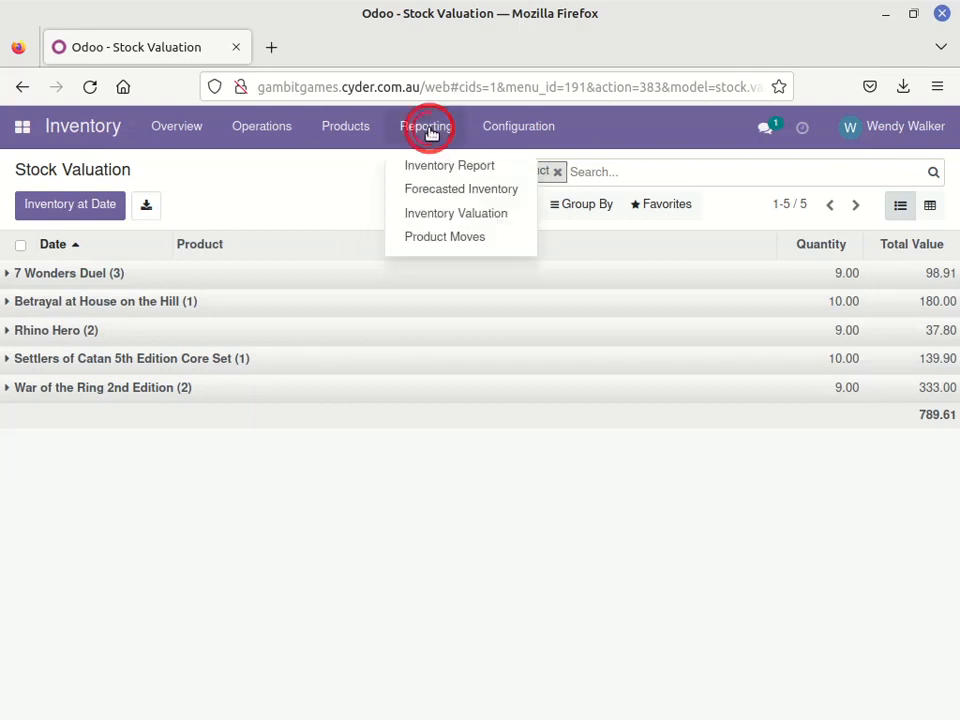
left_click(432, 238)
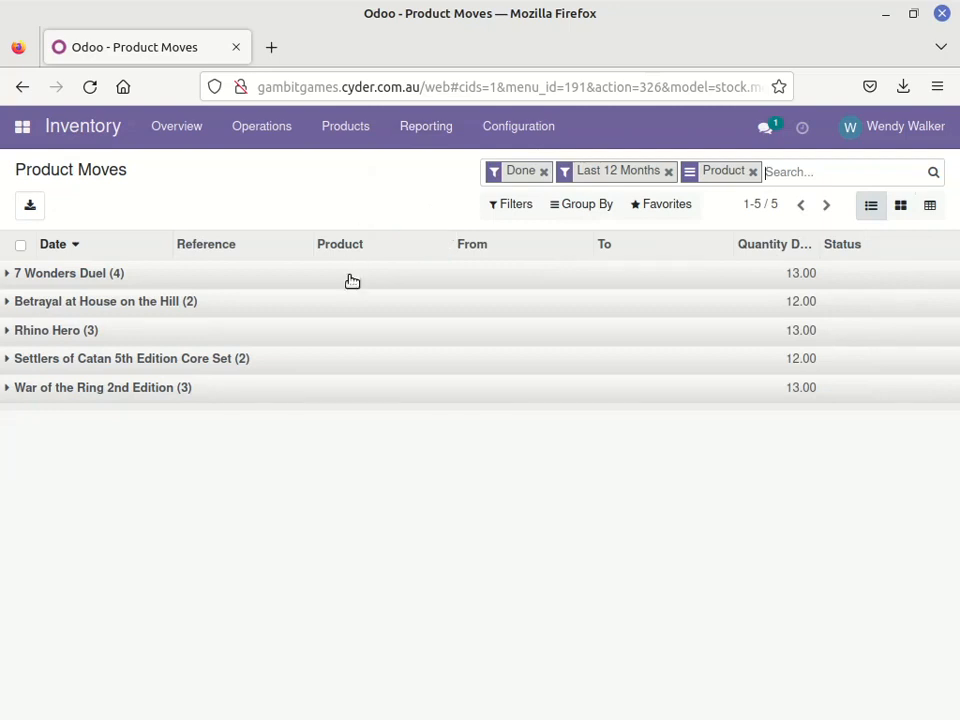
left_click(70, 275)
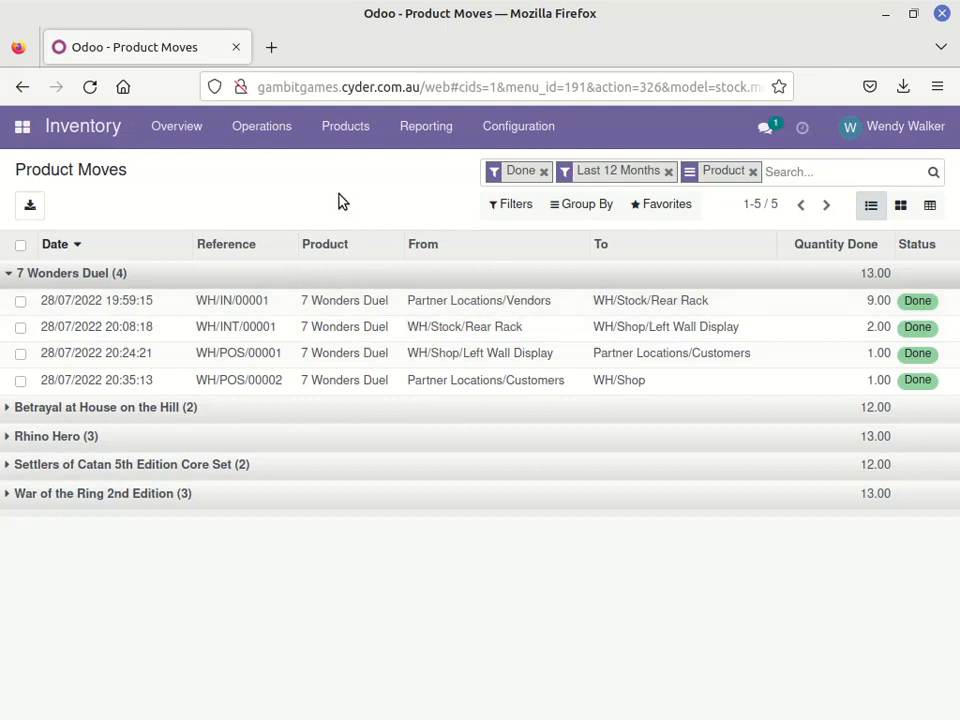
Open the Inventory Adjustments list and select all of its stock lines
left_click(262, 134)
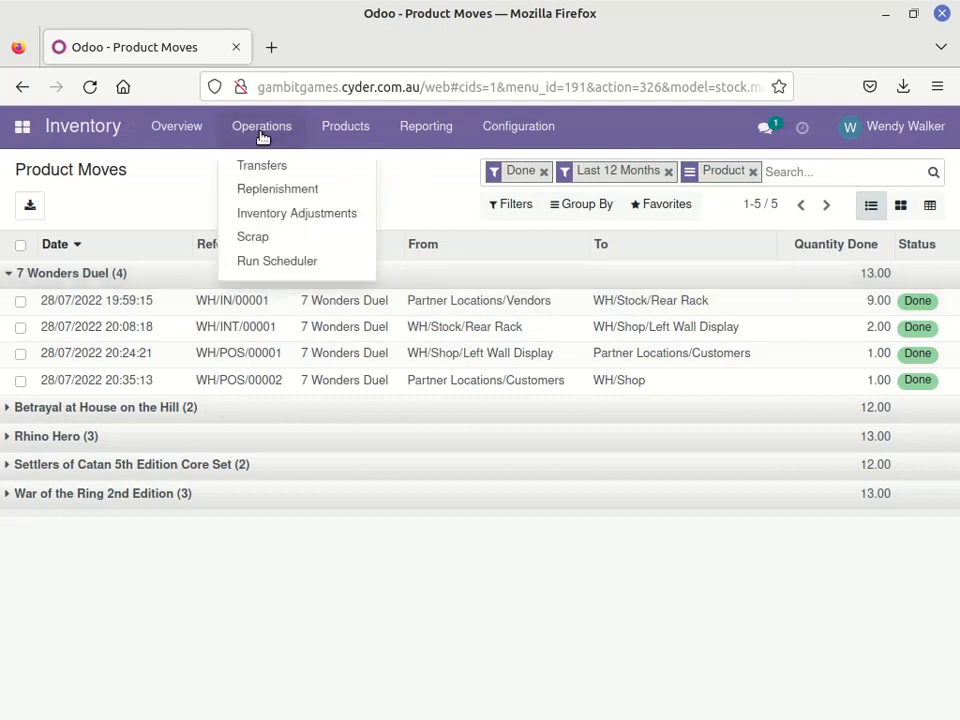
left_click(284, 218)
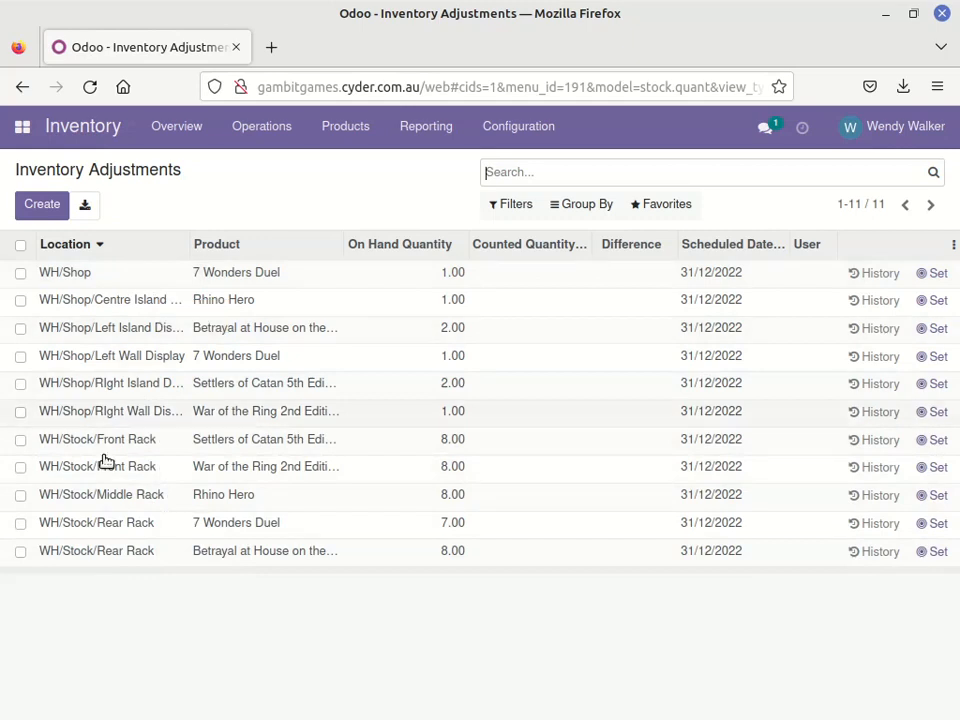
left_click(20, 245)
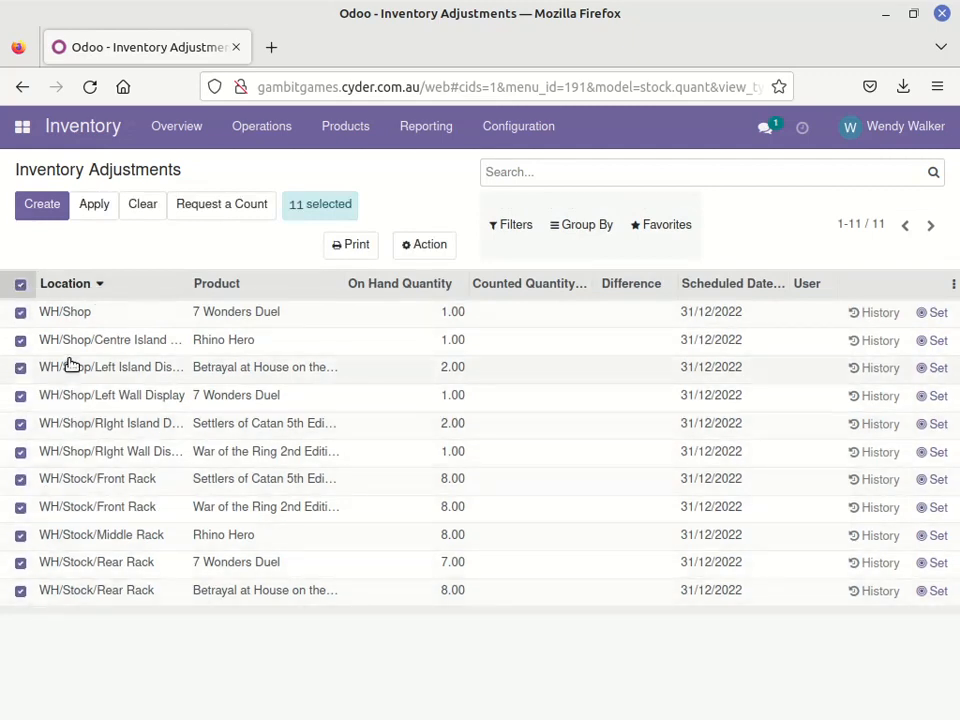
left_click(19, 282)
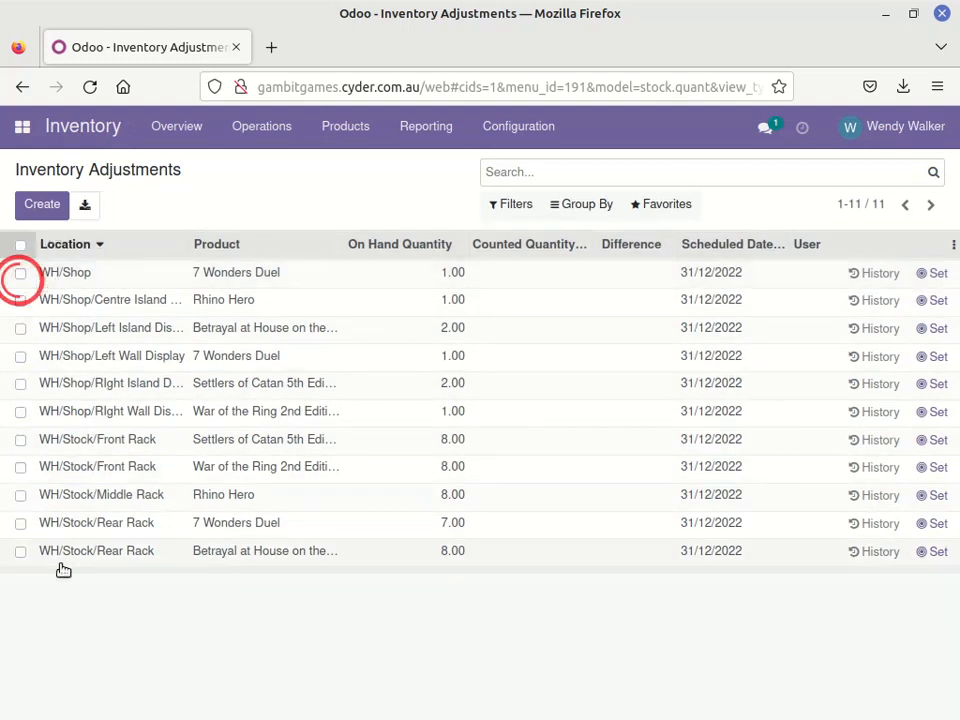
left_click(20, 385)
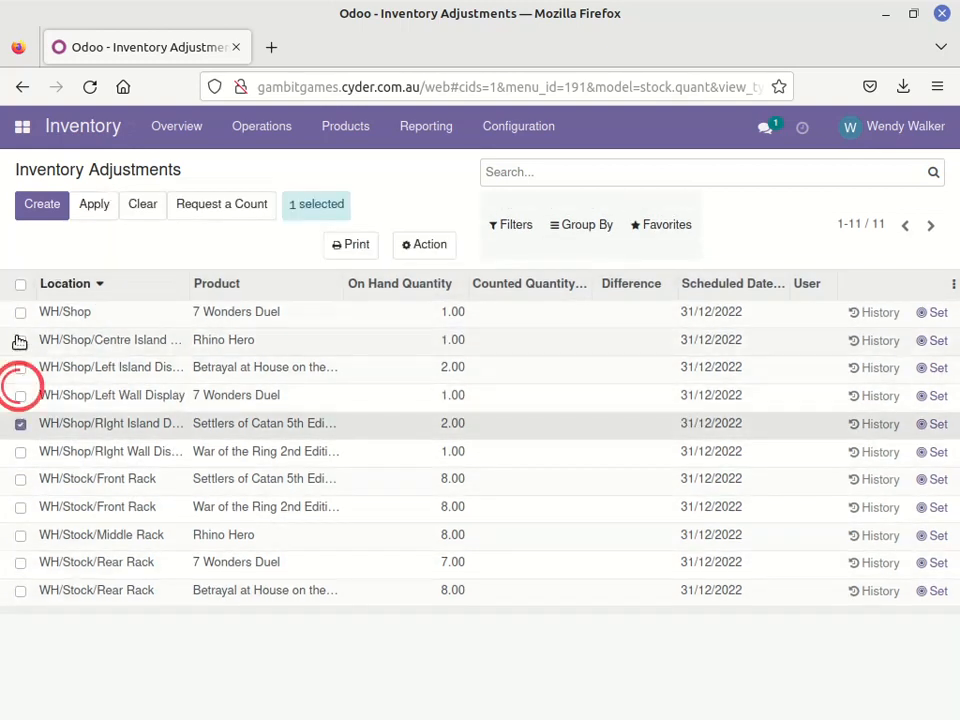
left_click(20, 340)
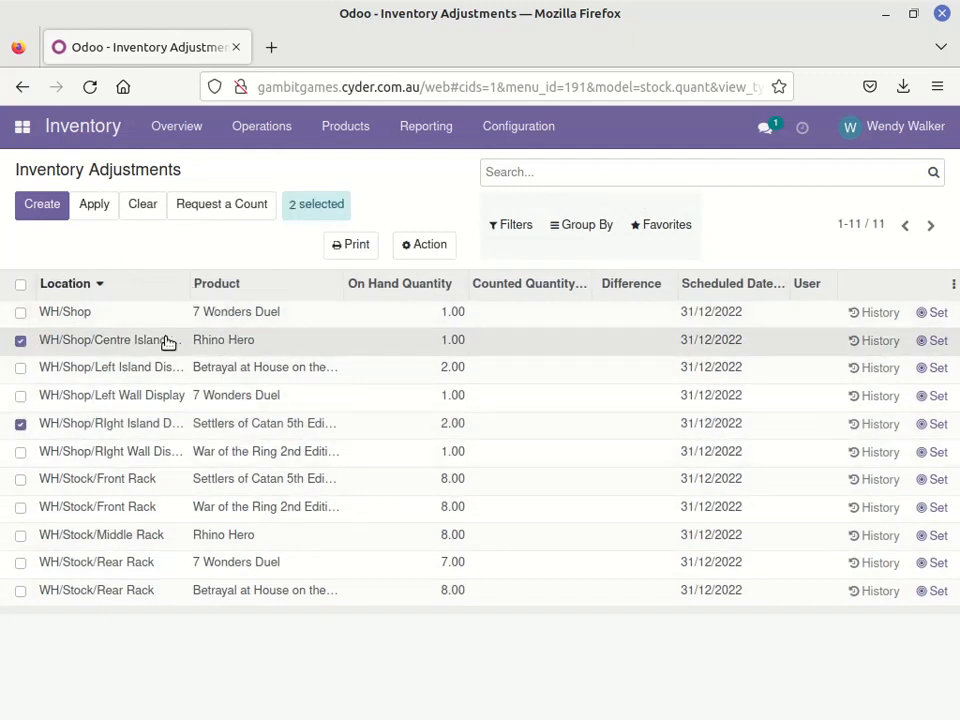
left_click(21, 286)
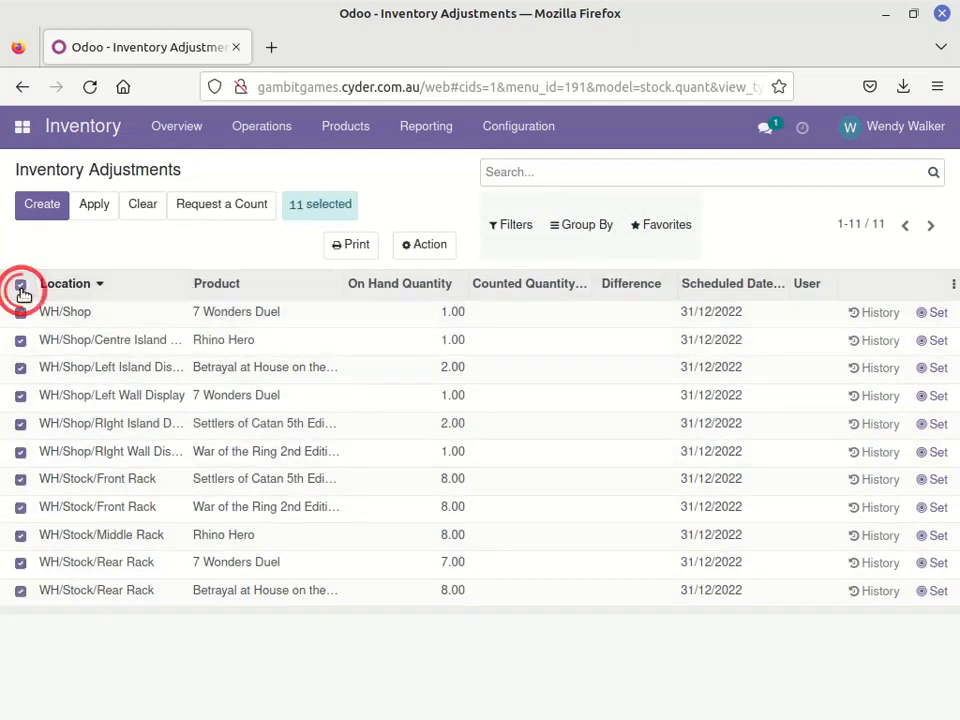
Deselect all stock lines and view the adjustment history of 7 Wonders Duel in WH/Shop, removing the Inventory filter
left_click(20, 284)
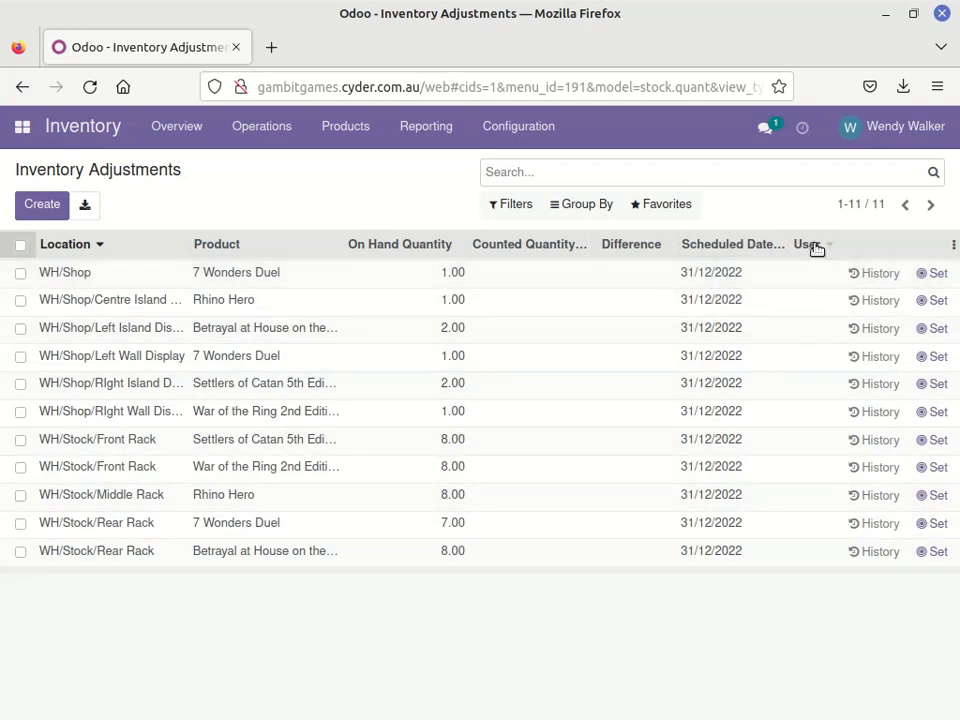
left_click(872, 280)
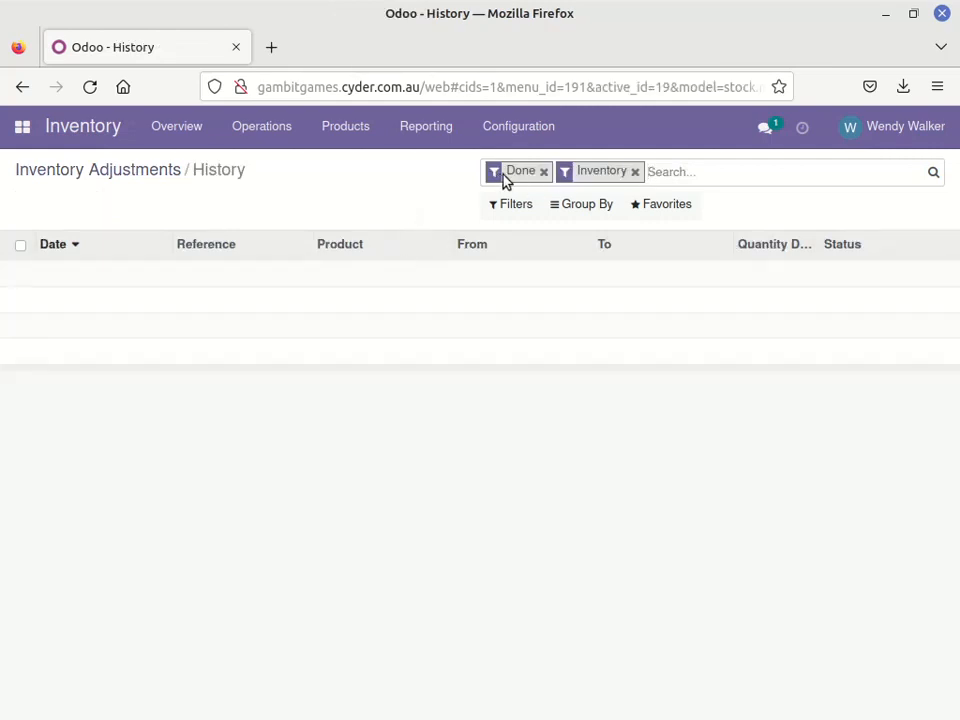
left_click(635, 172)
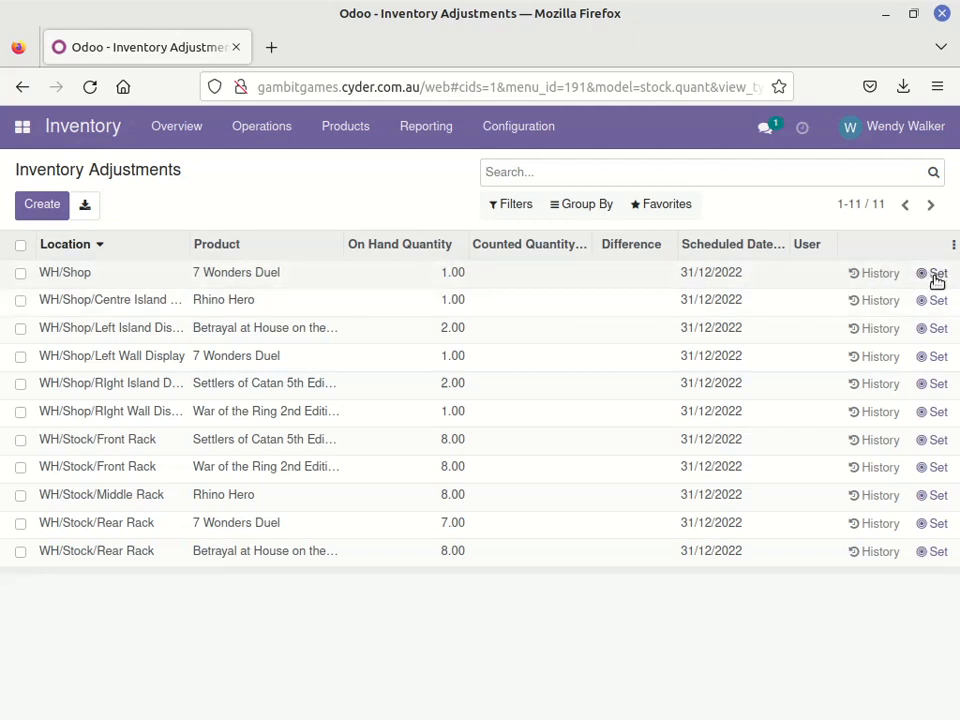
Set the counted quantity of 7 Wonders Duel in WH/Shop to 2, and clear that count without applying it
left_click(936, 274)
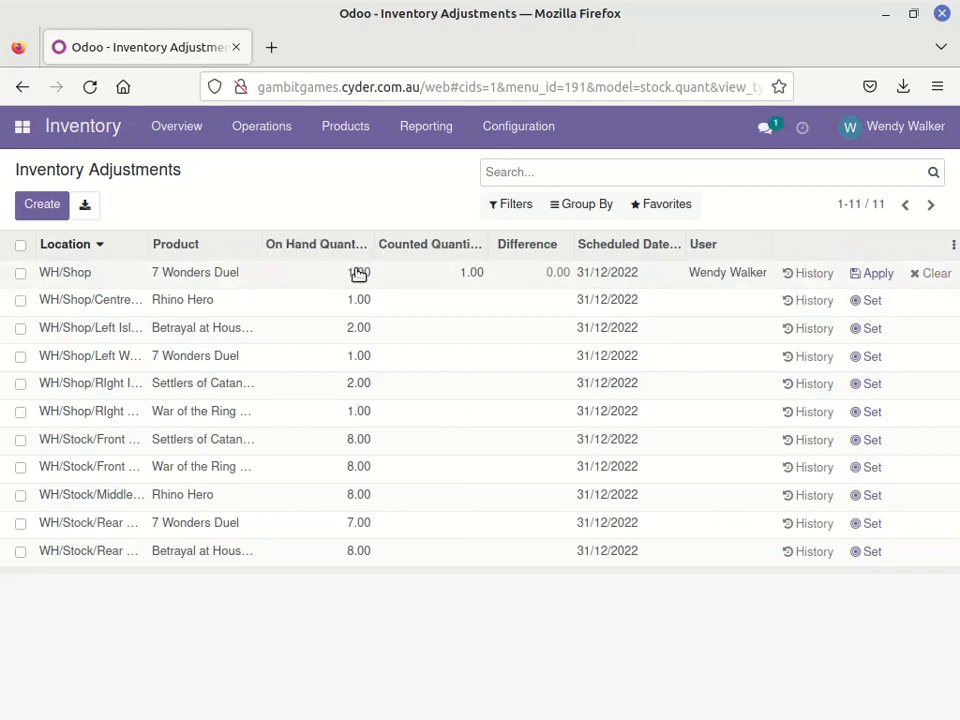
left_click(466, 277)
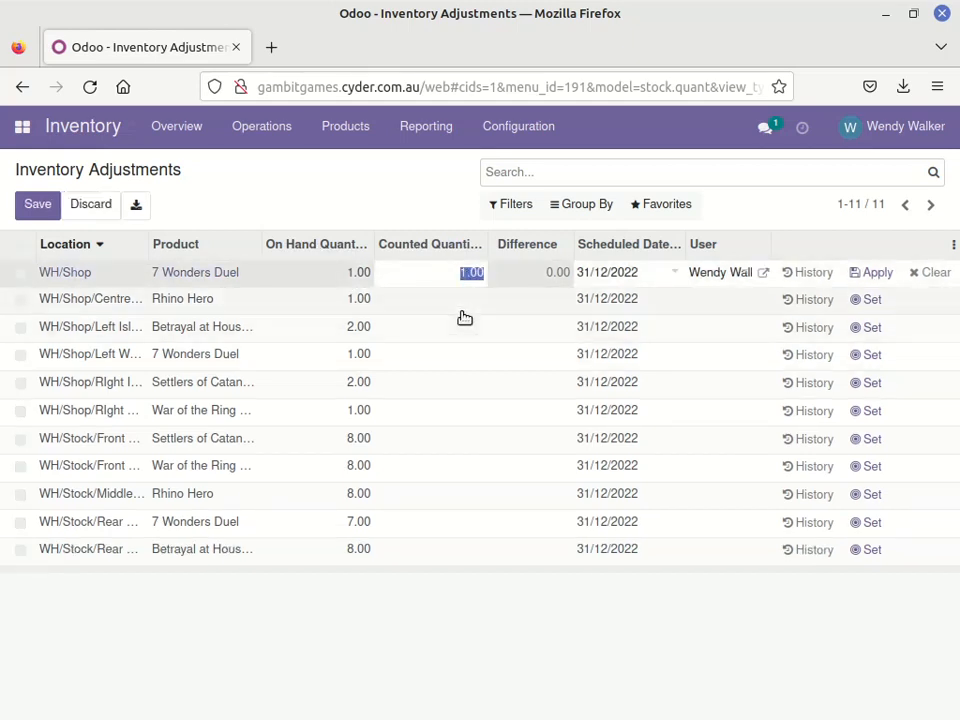
type("2")
left_click(396, 212)
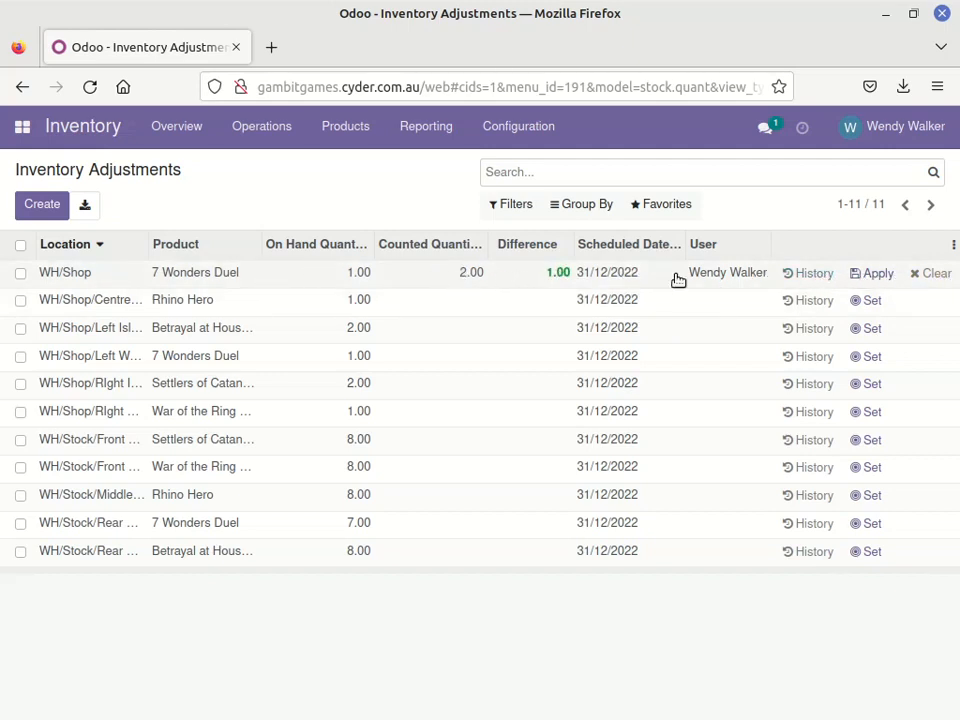
left_click(937, 276)
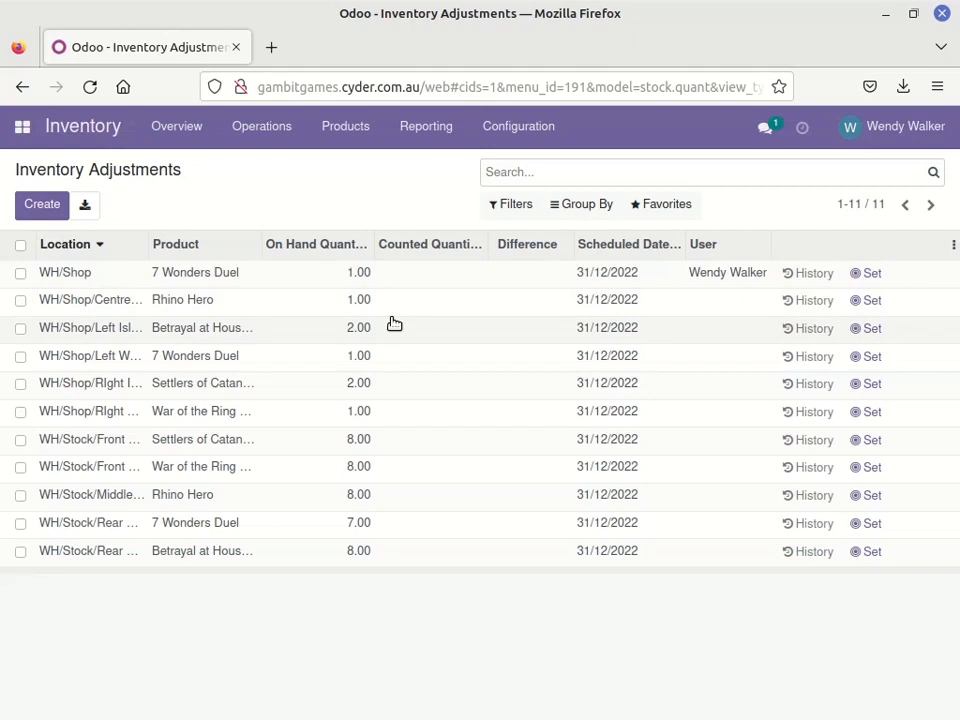
Print an inventory count sheet for all stock lines
left_click(21, 245)
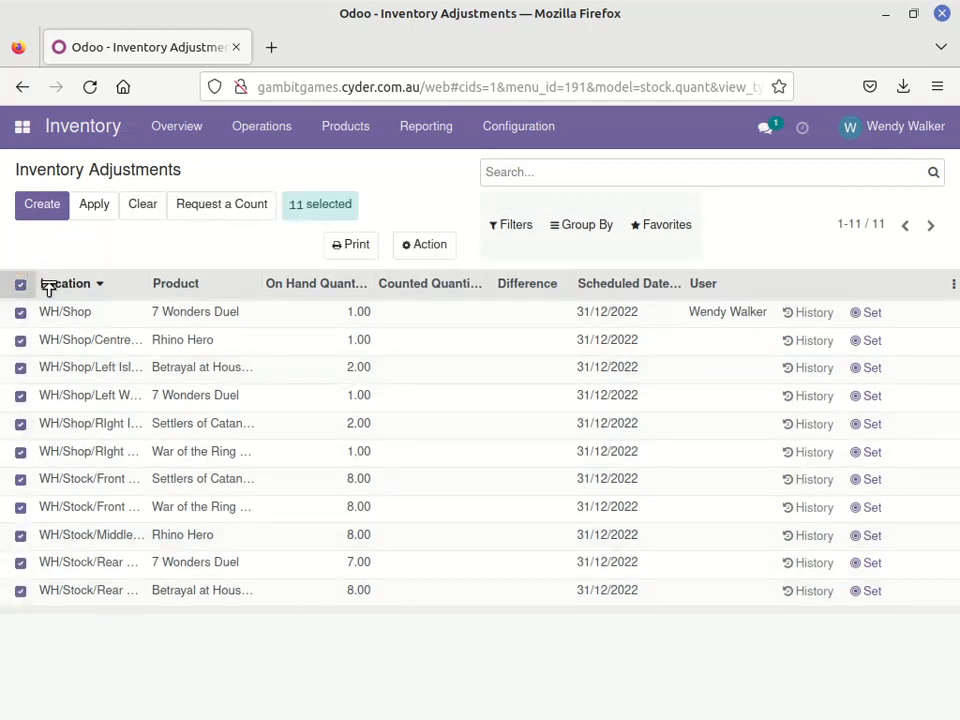
left_click(354, 246)
left_click(365, 281)
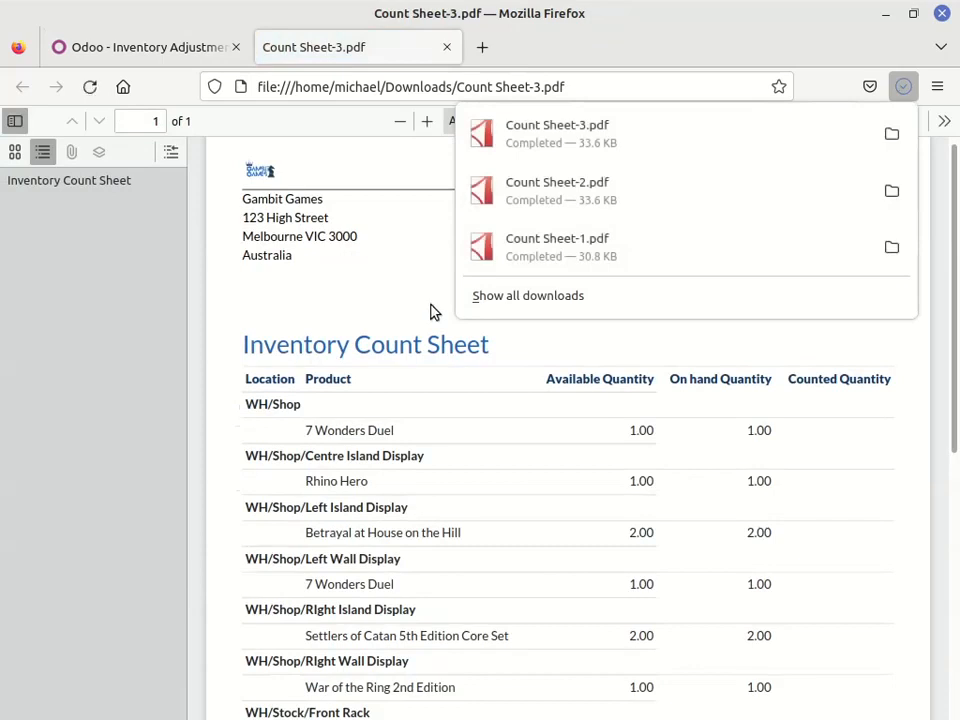
left_click(902, 84)
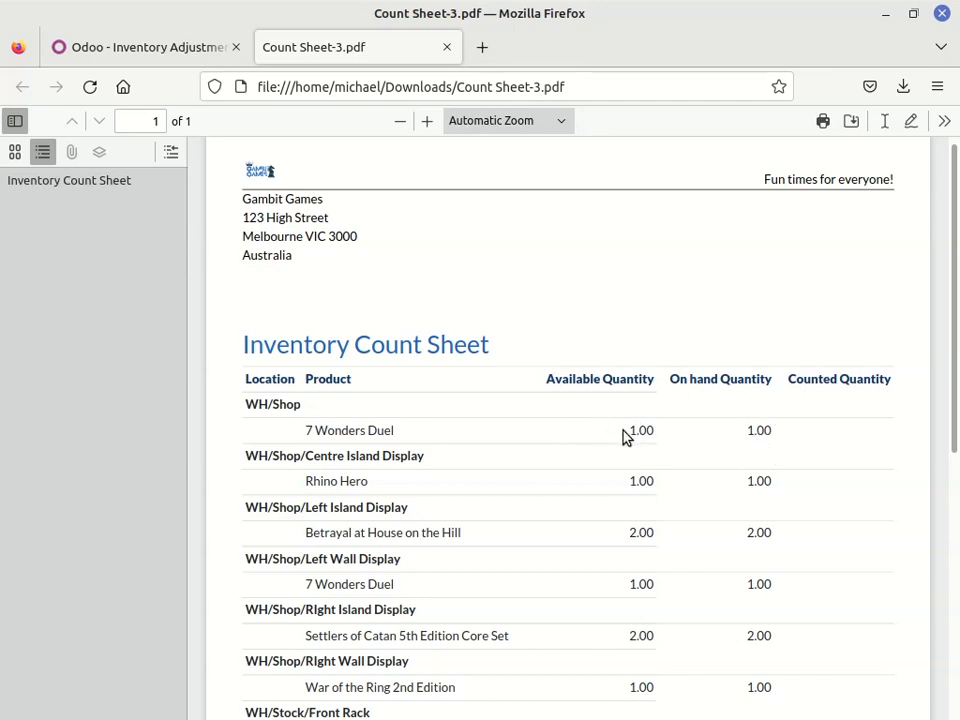
Review the count sheet PDF's locations, products and quantity columns, and close it
left_click(845, 434)
scroll(949, 340, "down", 5)
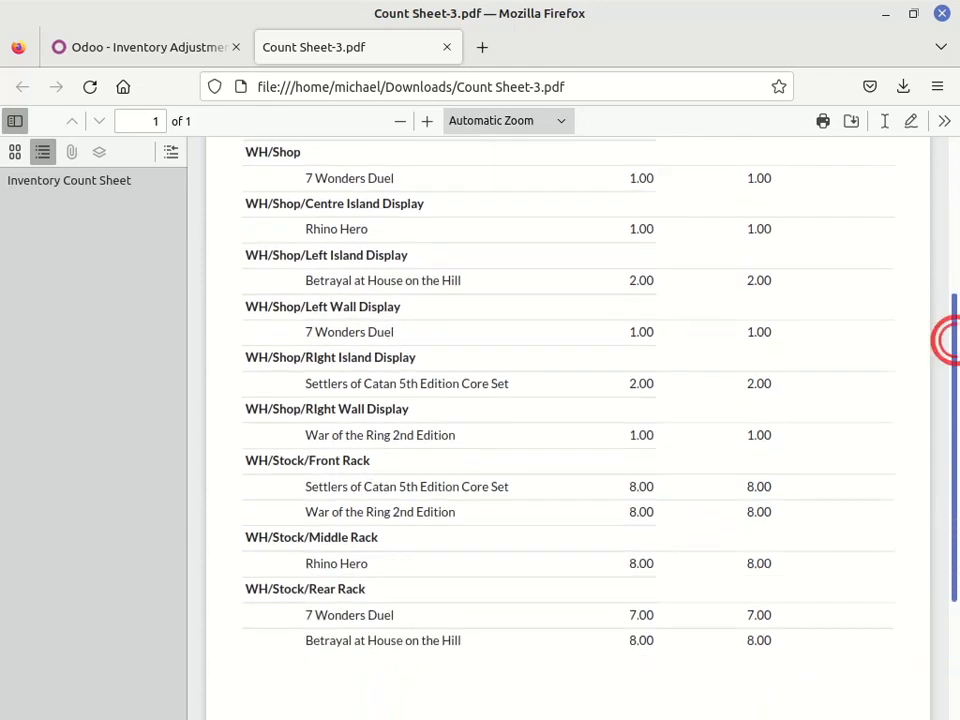
scroll(393, 313, "up", 8)
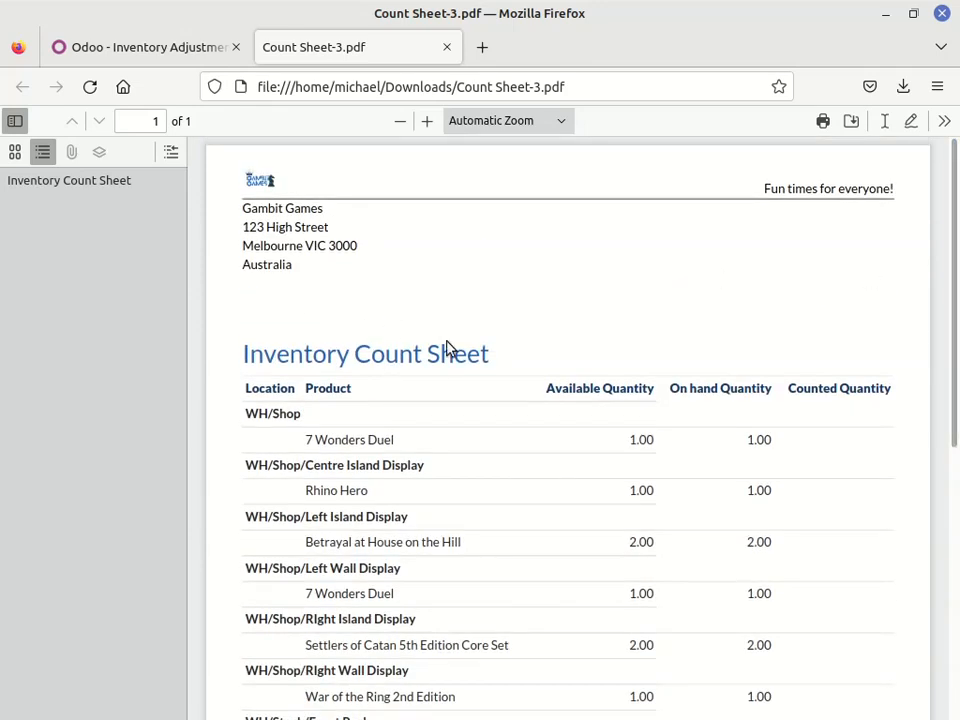
left_click(446, 48)
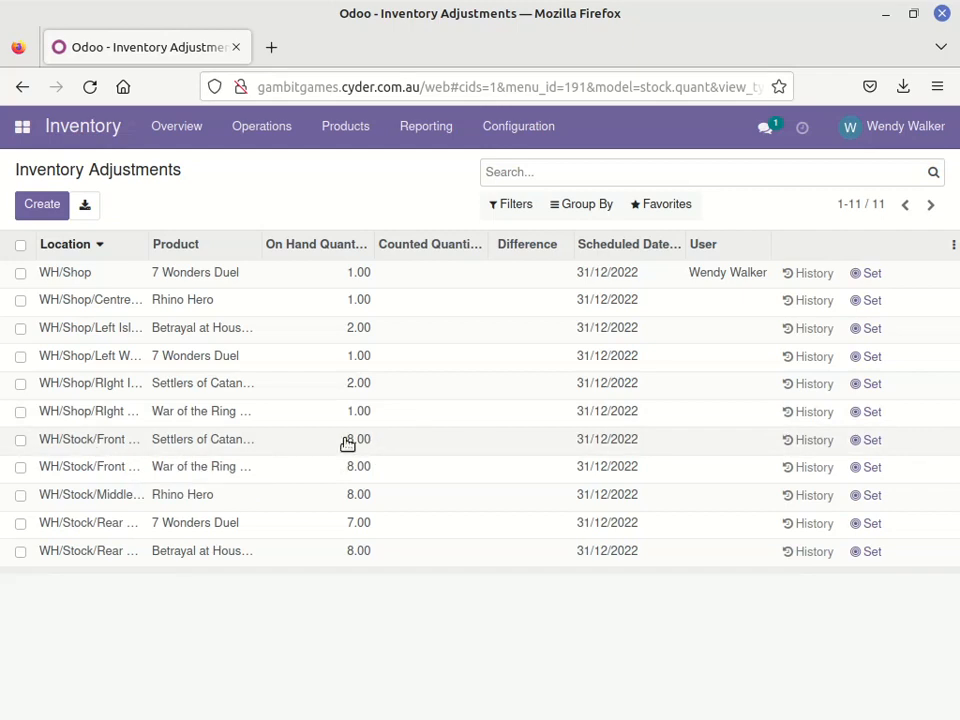
Request a count of Settlers of Catan in WH/Stock/Front Rack for inventory date 12/09/2022, with the Count option Leave Empty
left_click(22, 443)
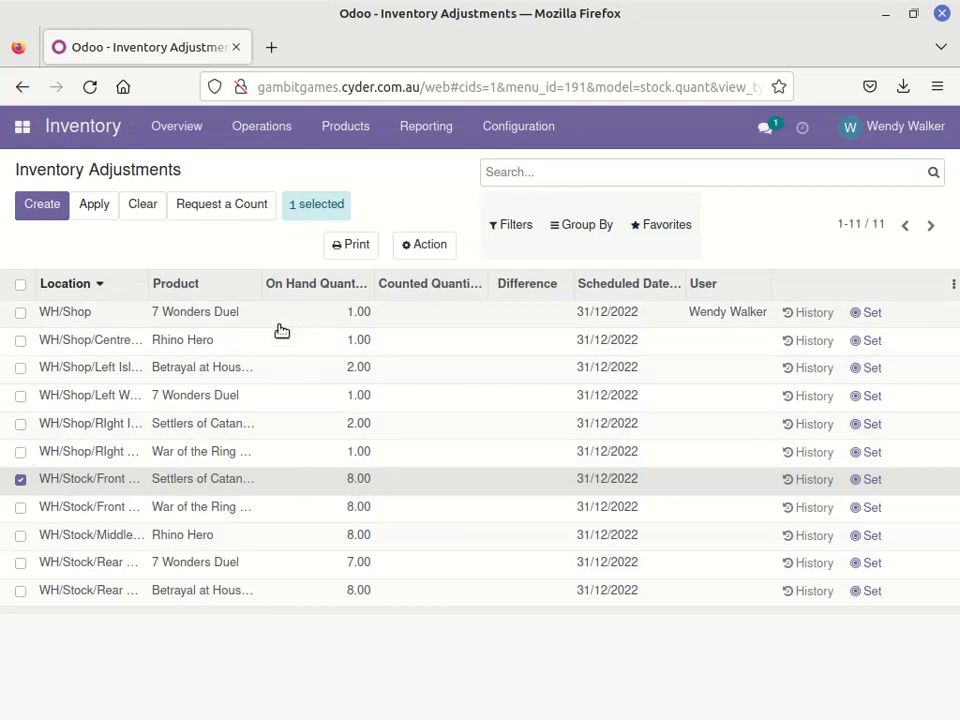
left_click(213, 206)
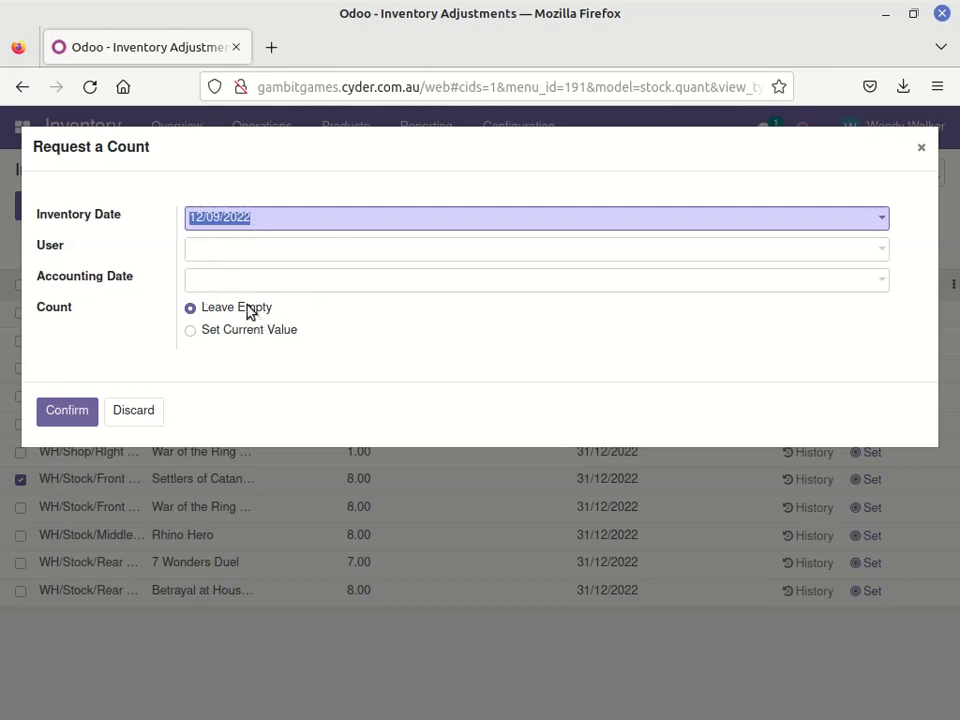
left_click(65, 419)
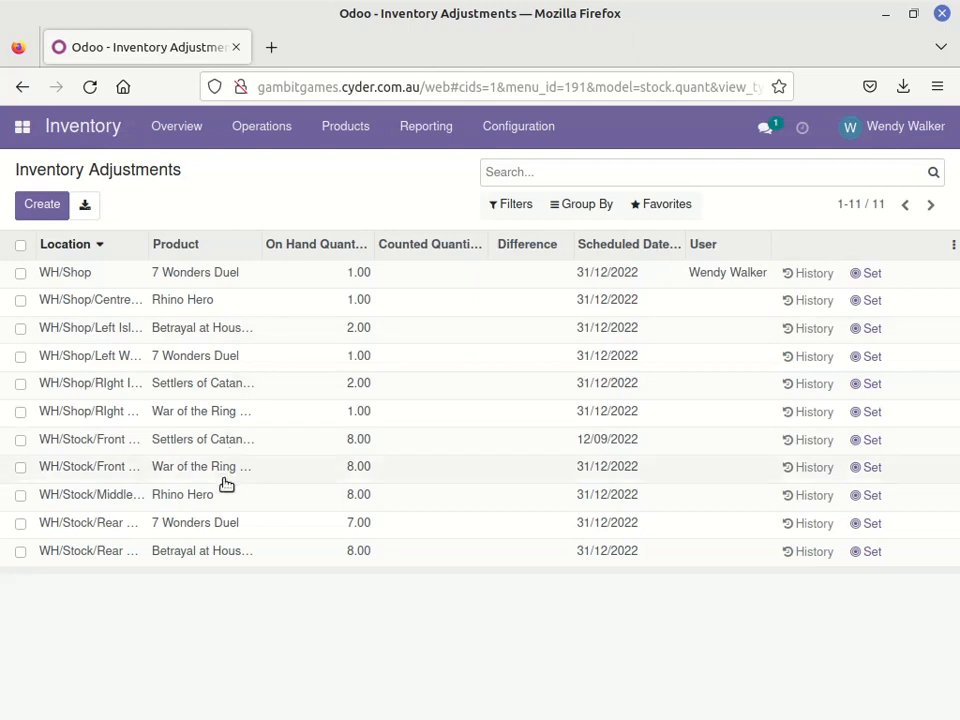
Filter the stock lines by To Count and set the counted quantity of Settlers of Catan to 6
left_click(512, 207)
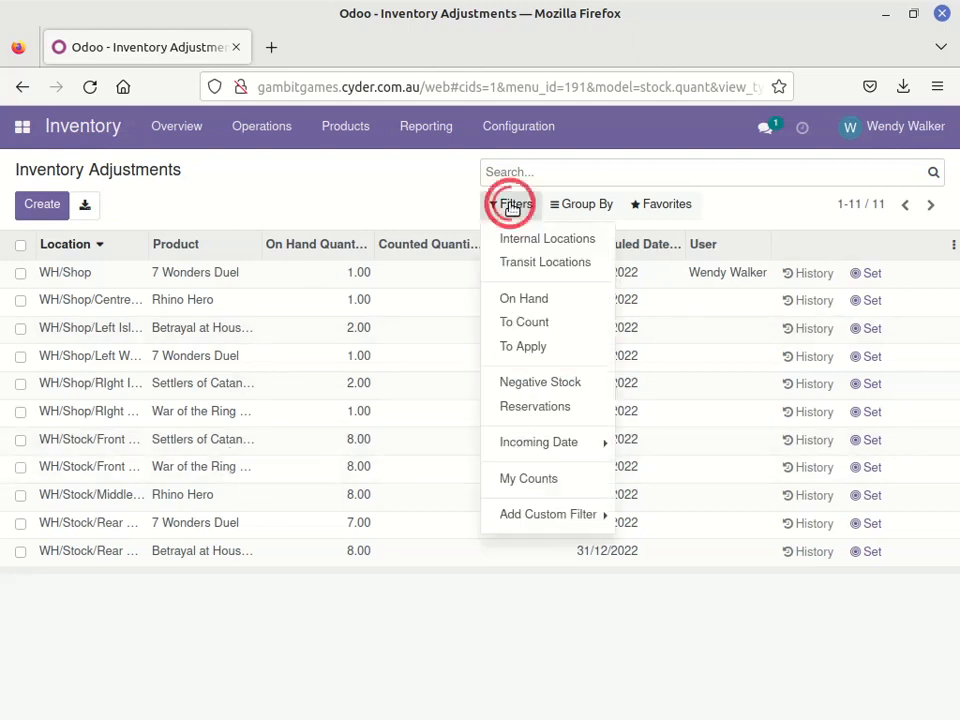
left_click(510, 324)
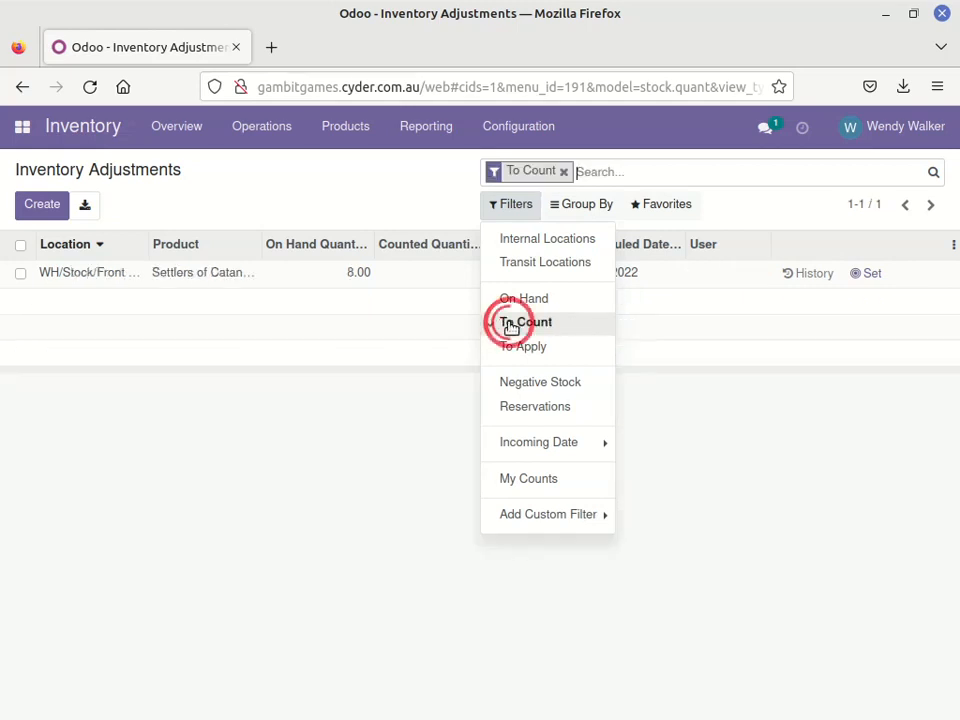
left_click(440, 208)
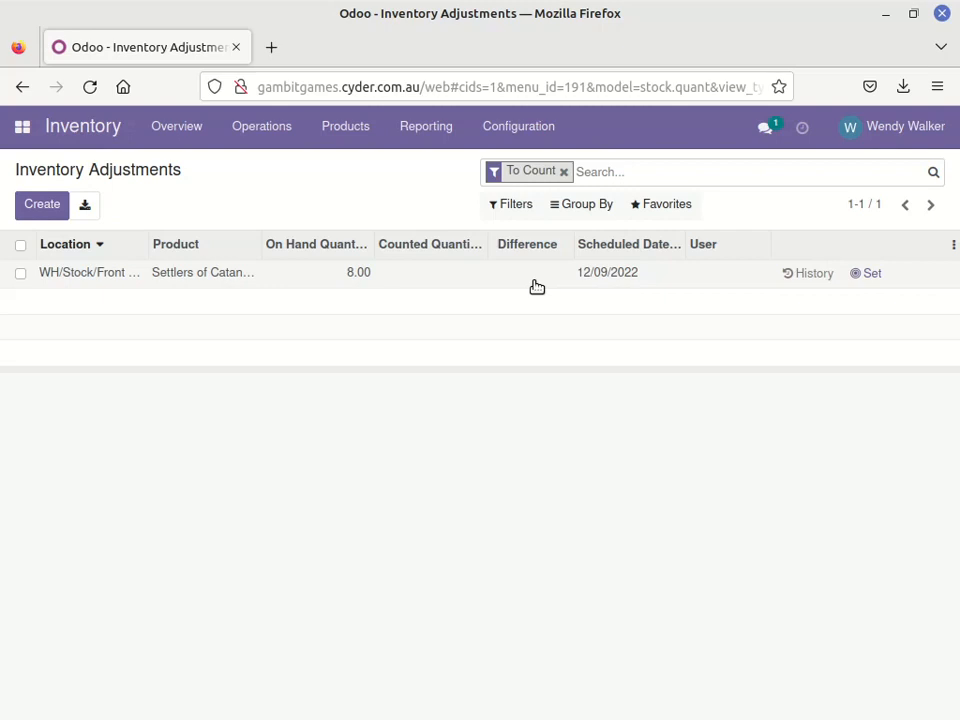
left_click(439, 271)
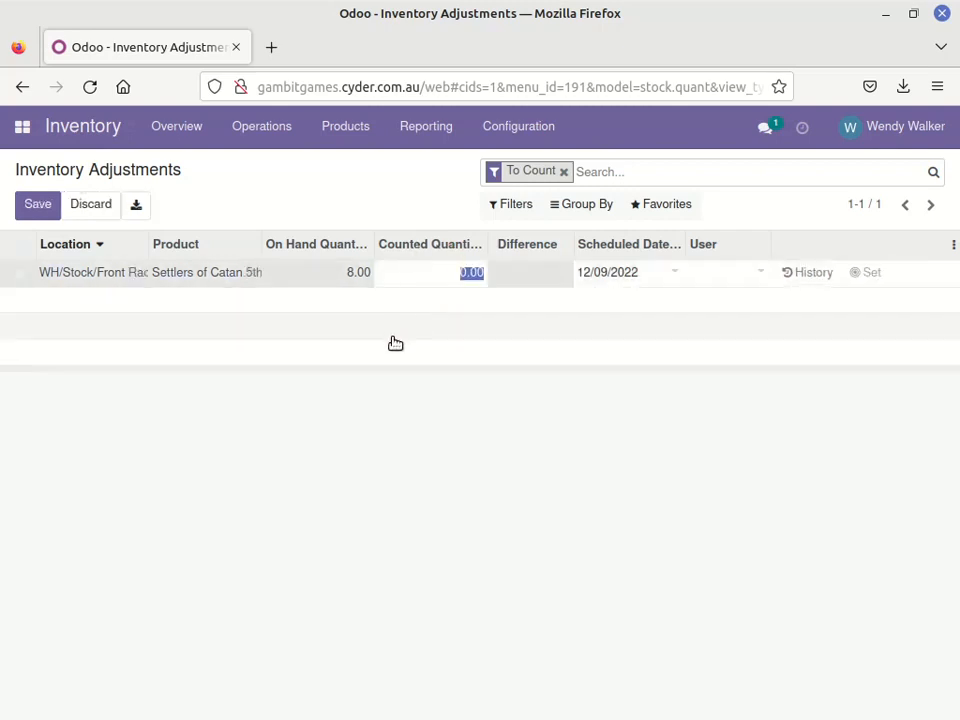
type("6")
left_click(410, 207)
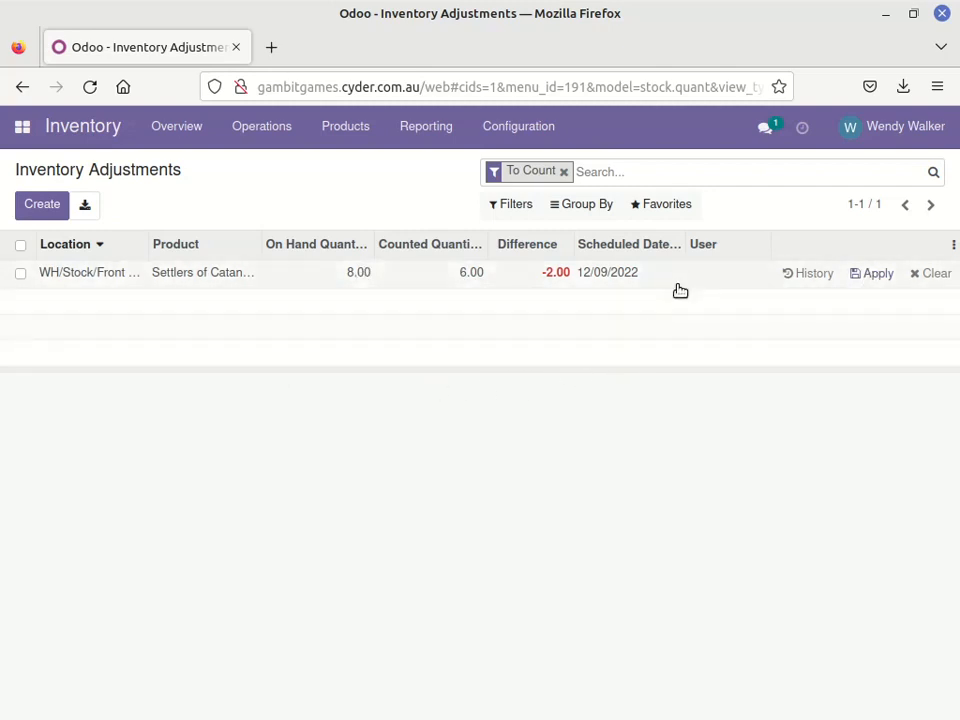
left_click(655, 207)
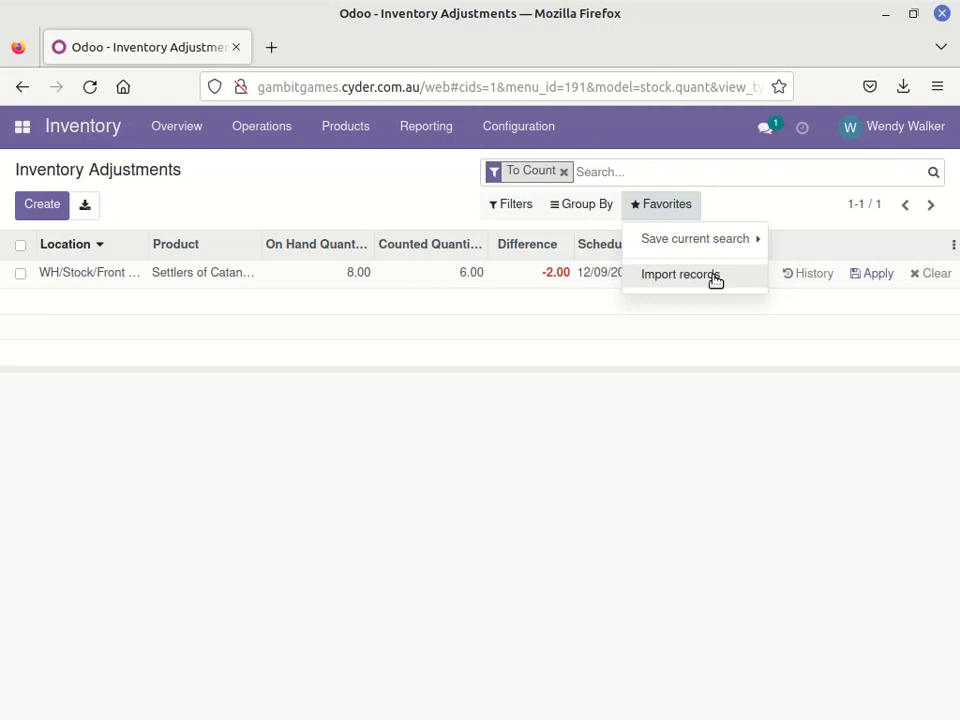
left_click(408, 205)
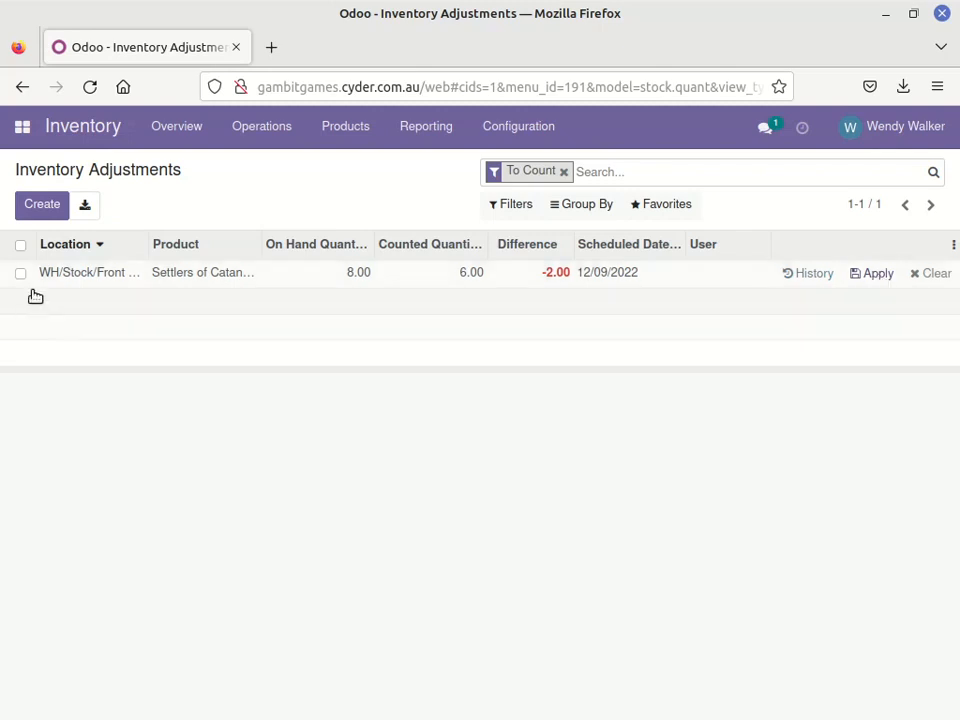
Apply the Settlers of Catan count with the reference "Inventory Adjustment - 2022-09-12", and remove the To Count filter
left_click(20, 245)
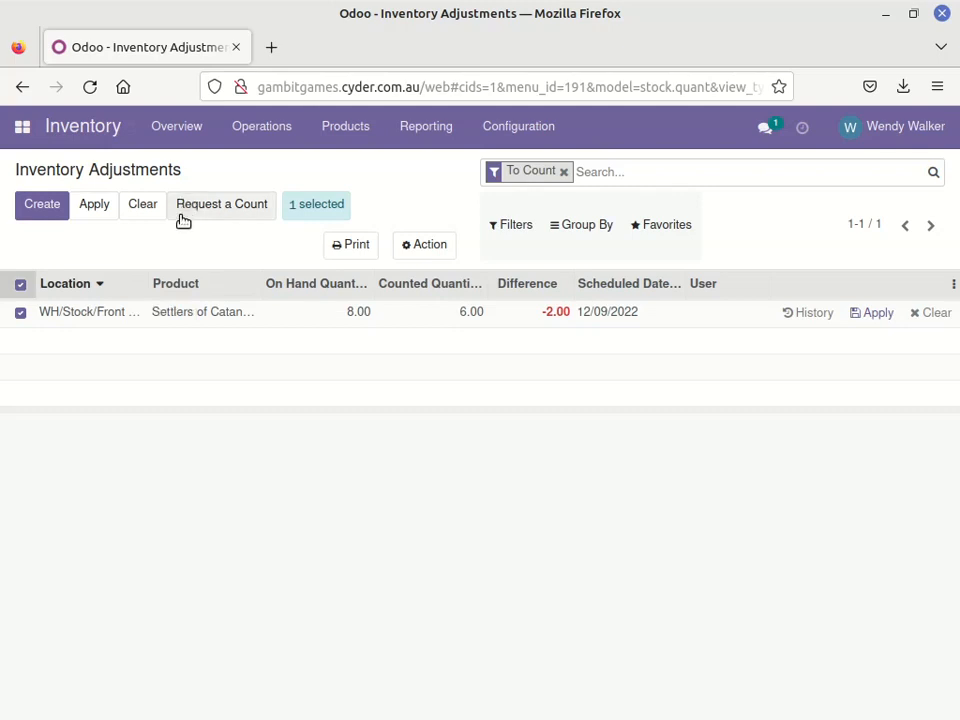
left_click(94, 206)
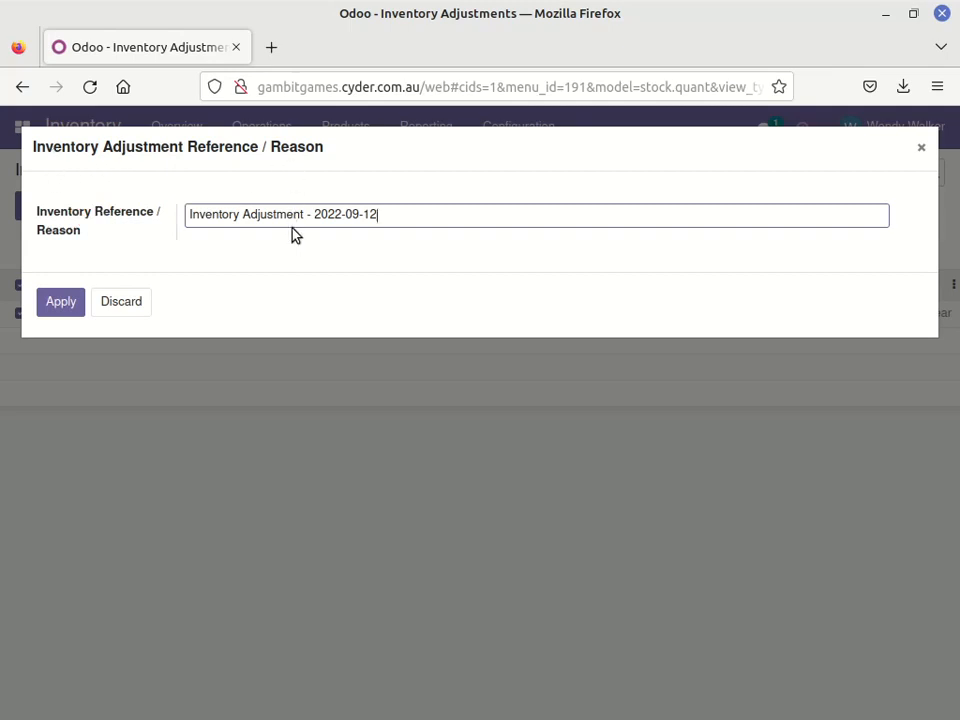
left_click_drag(187, 213, 304, 216)
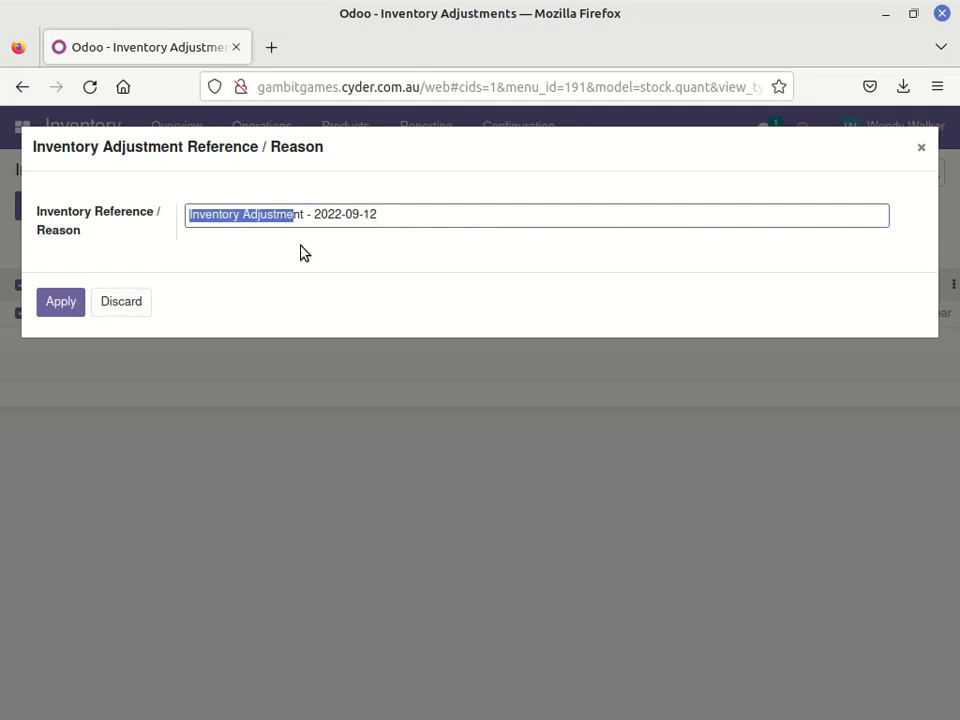
left_click(306, 238)
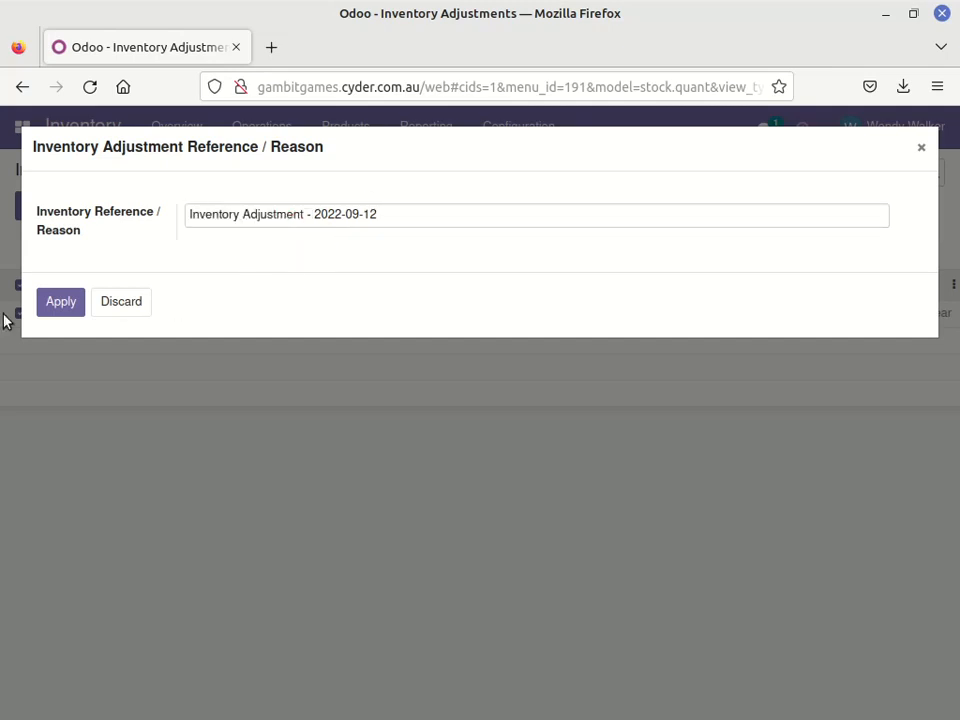
left_click(59, 302)
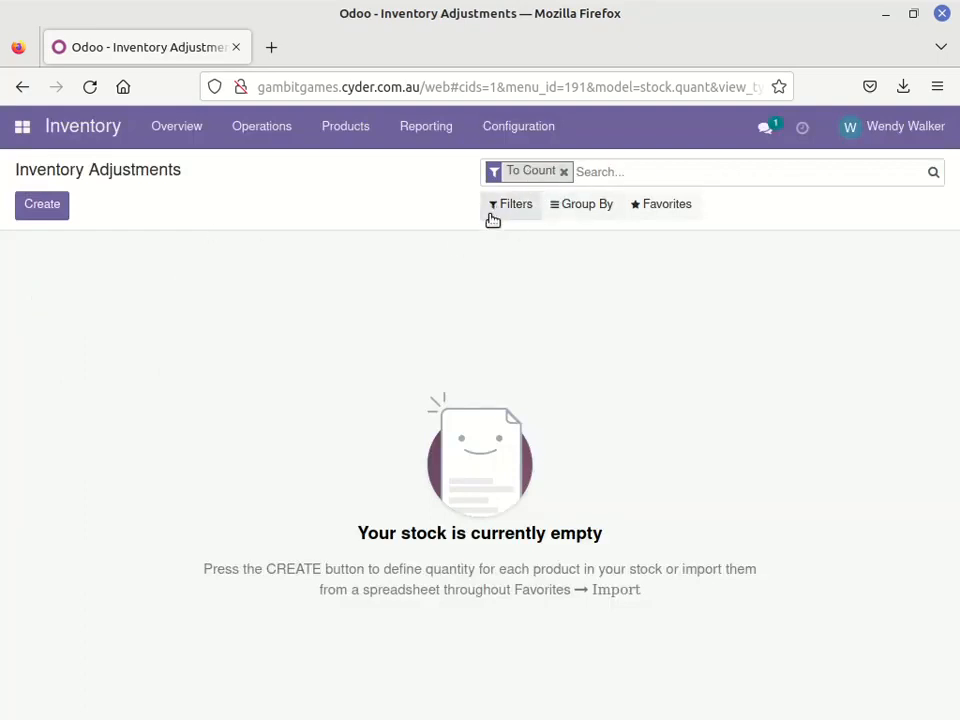
left_click(564, 174)
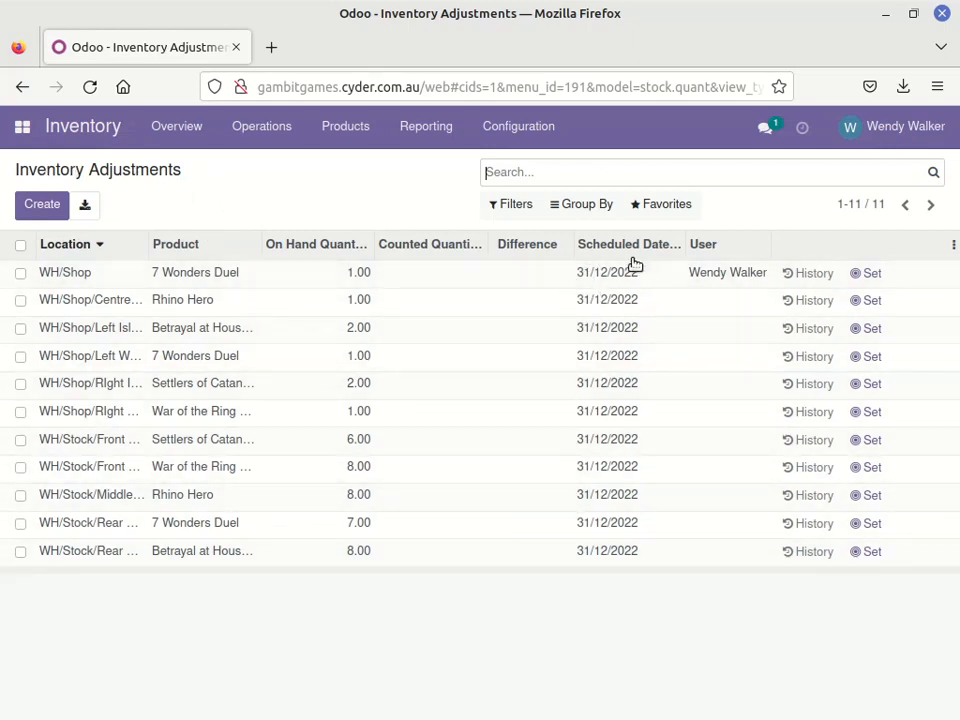
left_click(20, 245)
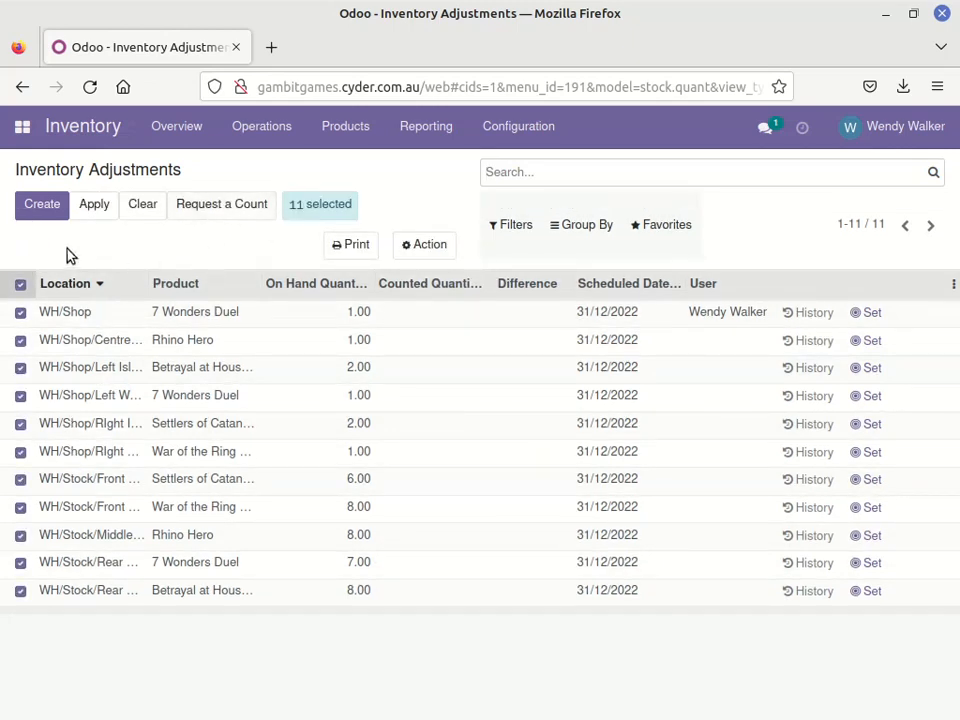
left_click(20, 284)
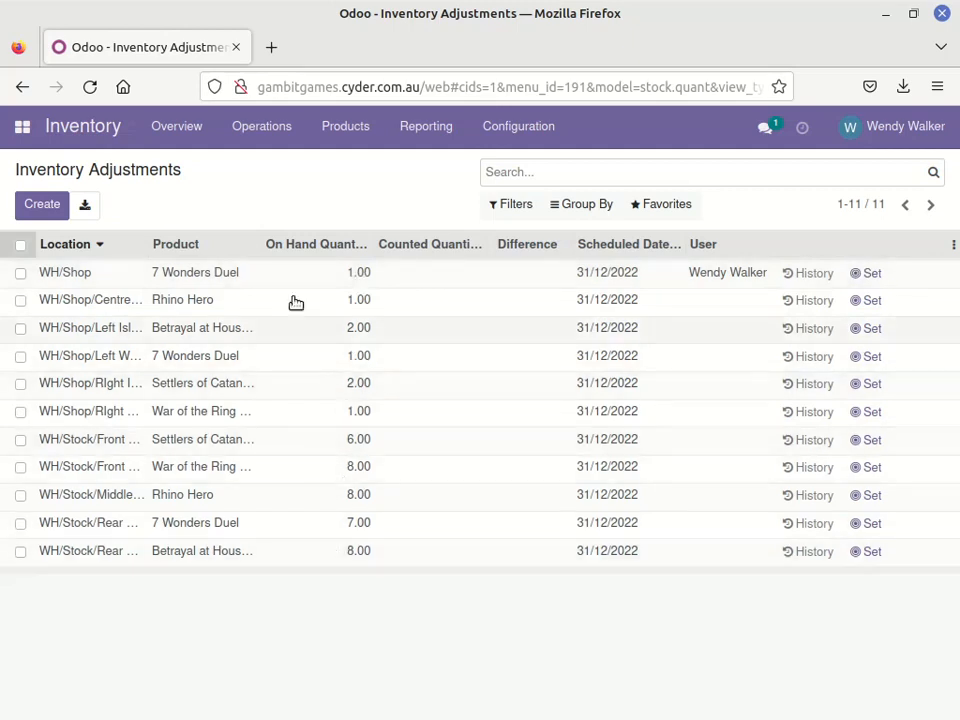
left_click(305, 178)
Open the Inventory Valuation report to examine each product's quantity and total value
left_click(430, 127)
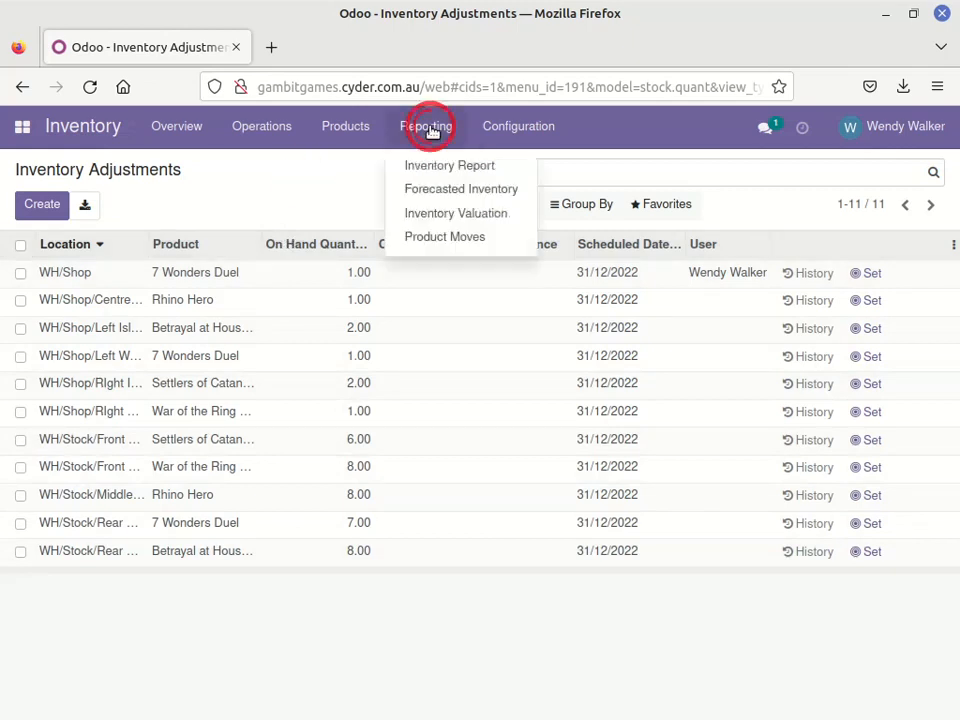
left_click(431, 213)
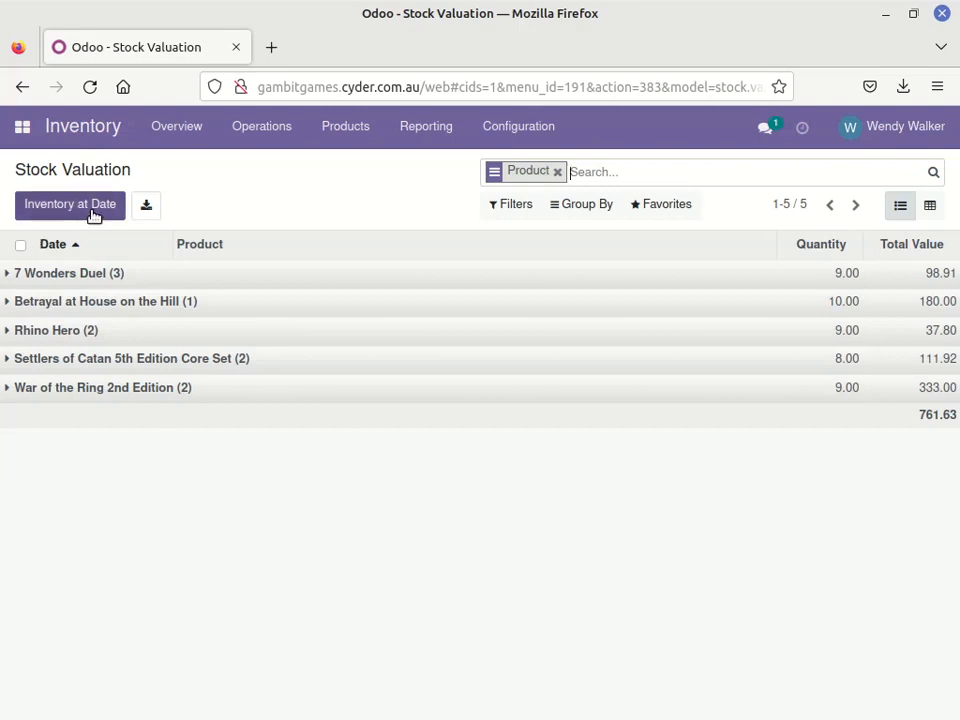
left_click(245, 196)
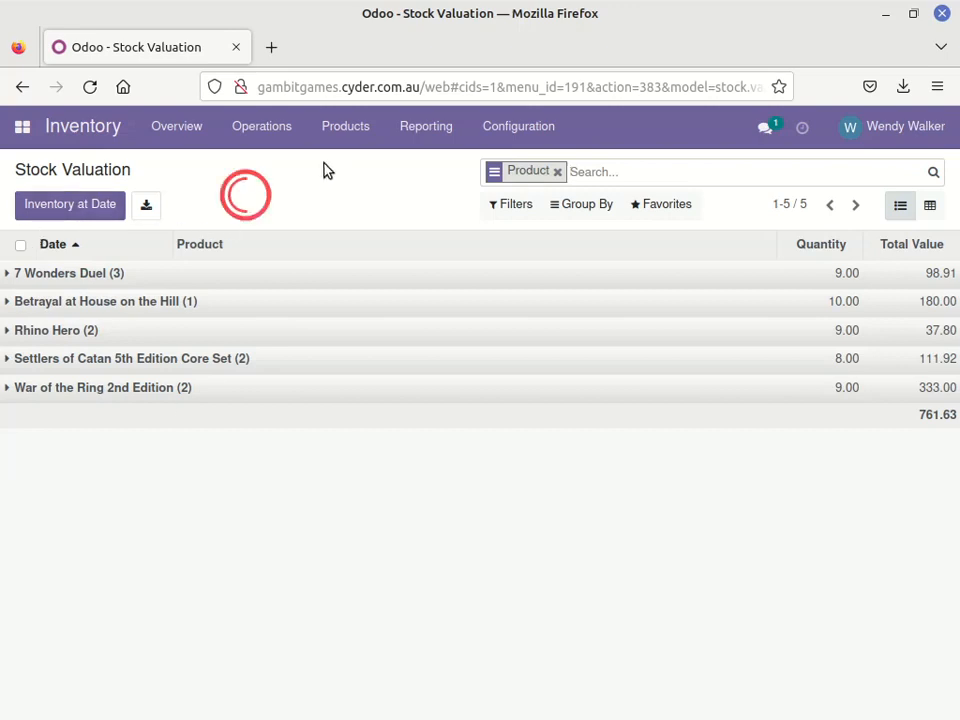
left_click(266, 127)
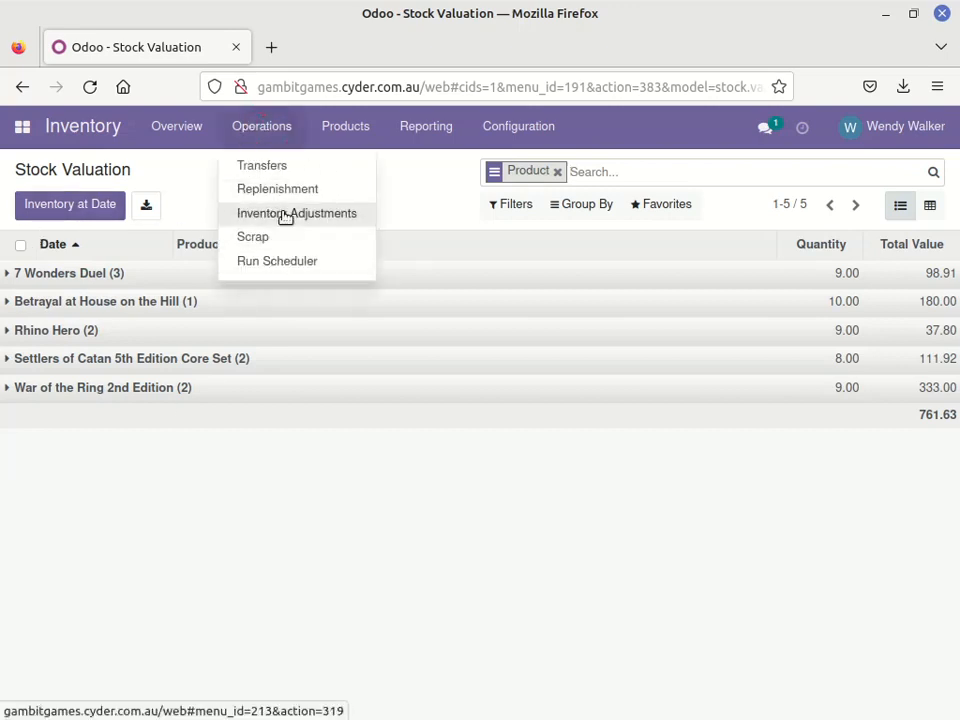
left_click(412, 207)
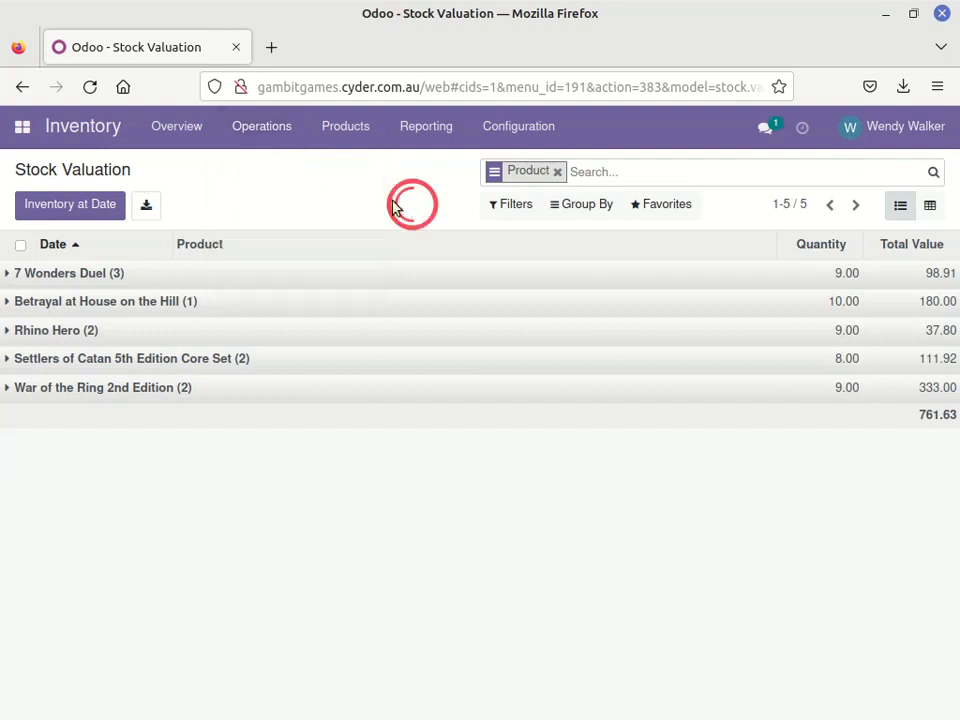